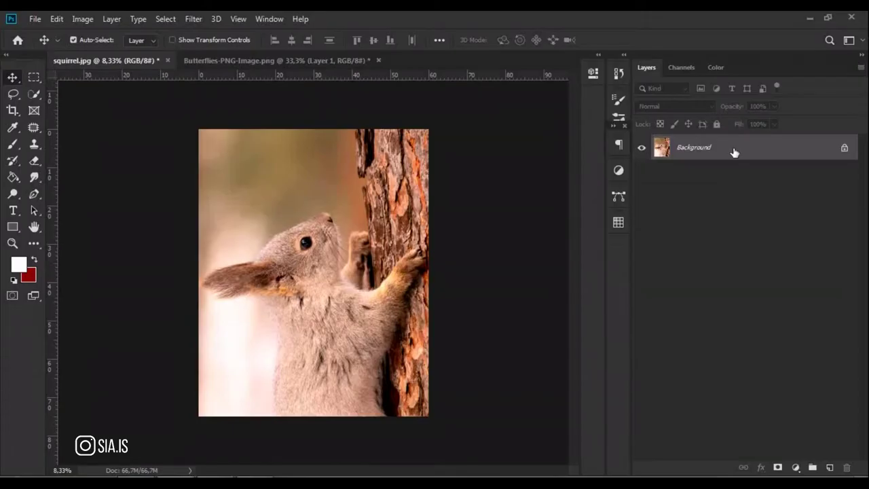
Add a Levels adjustment with black input 11 and white input 244
left_click(794, 467)
left_click(787, 294)
left_click_drag(424, 202, 431, 202)
left_click_drag(563, 202, 556, 202)
Add a Color Lookup adjustment using Fuji ETERNA 250D at 30% opacity
left_click(796, 467)
left_click(801, 393)
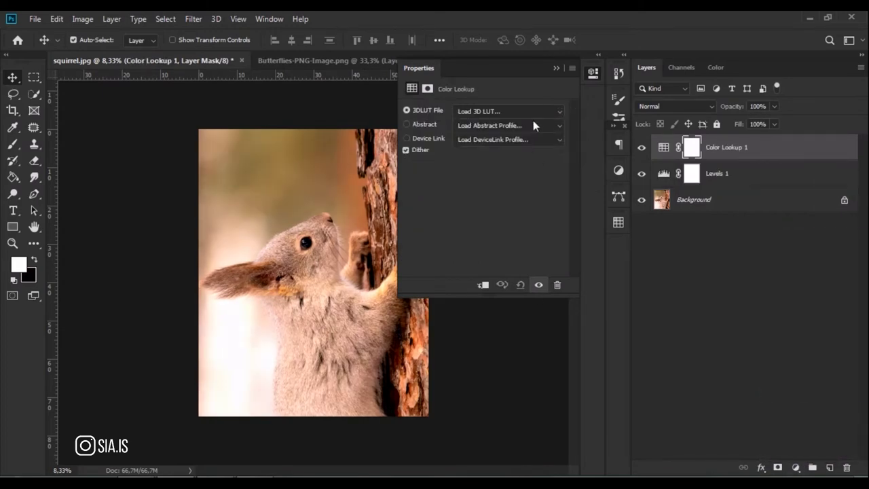
left_click(509, 111)
left_click(516, 286)
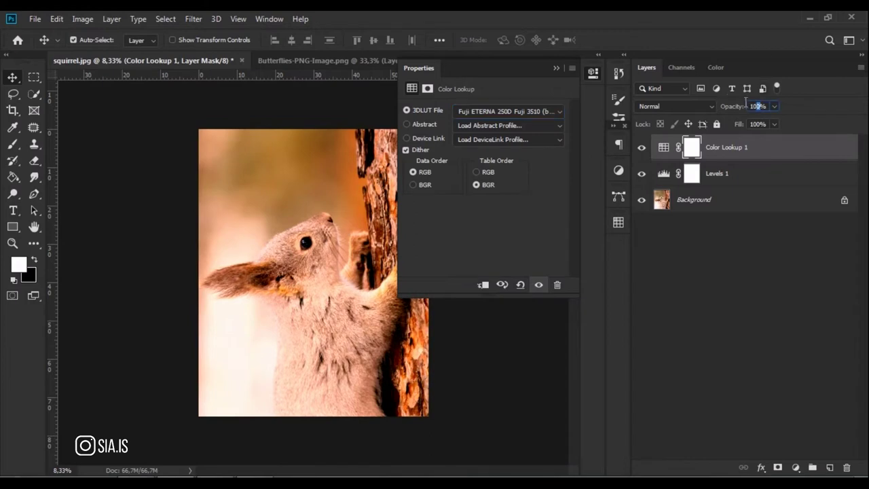
left_click_drag(741, 107, 736, 108)
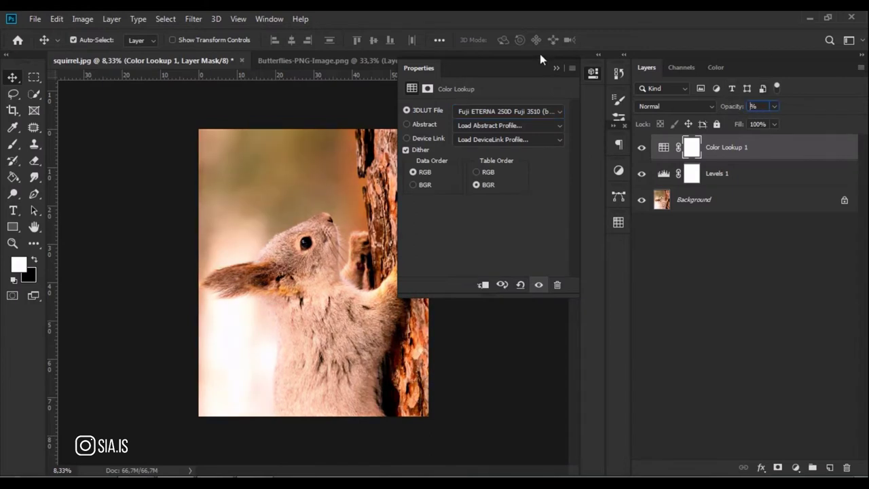
type("20")
key("Return")
key("3")
Close the adjustment properties and switch to the Butterflies-PNG-Image document
left_click(556, 67)
left_click(781, 155)
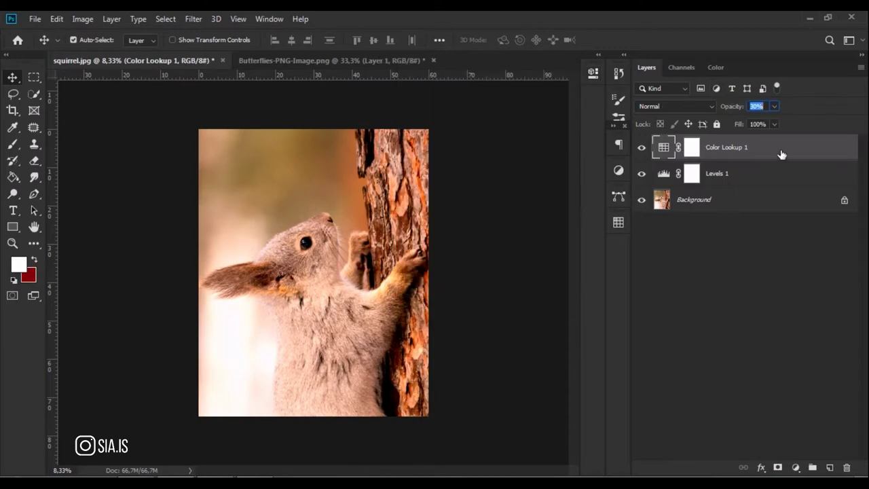
left_click(326, 61)
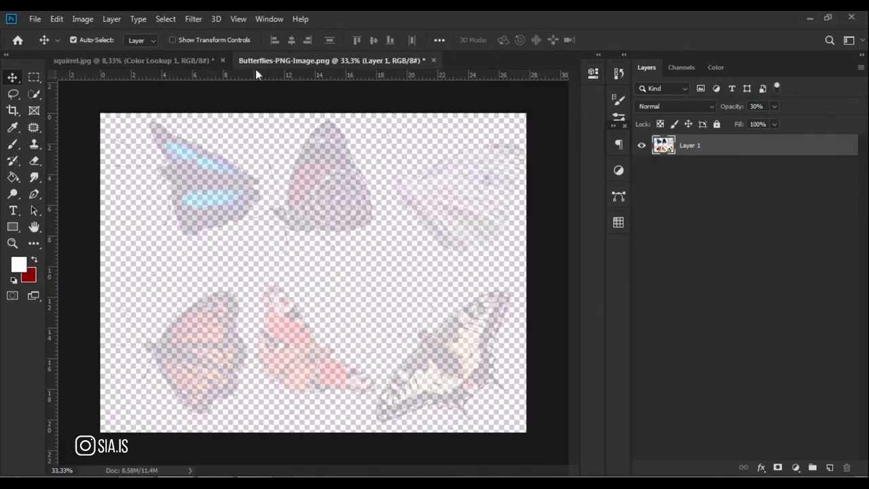
Select the red-and-black striped butterfly and paste it into the squirrel photo
key("0")
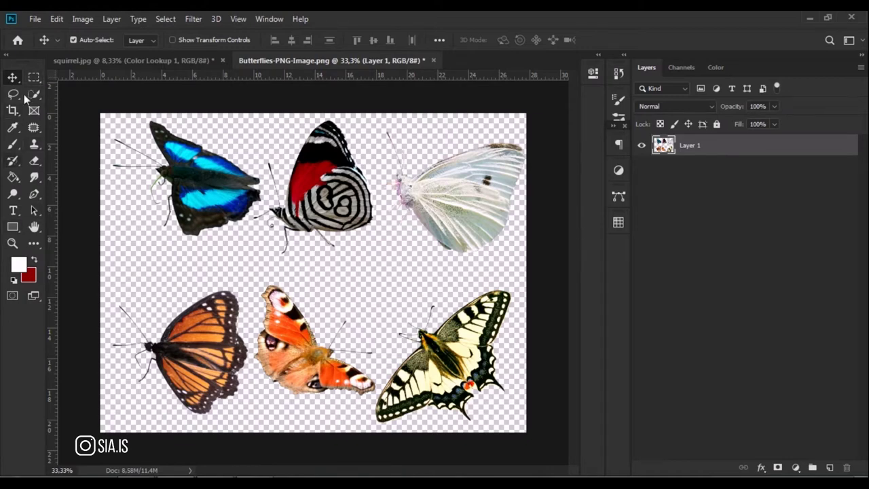
key("m")
left_click_drag(254, 114, 349, 241)
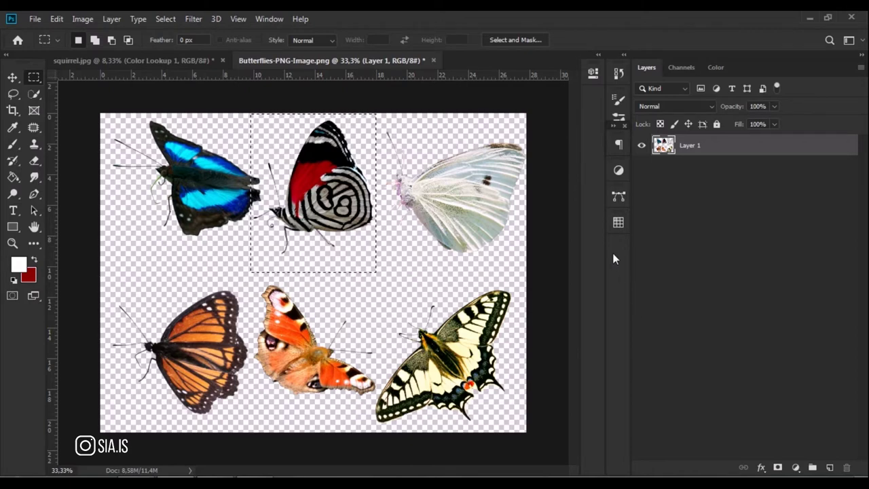
left_click(141, 65)
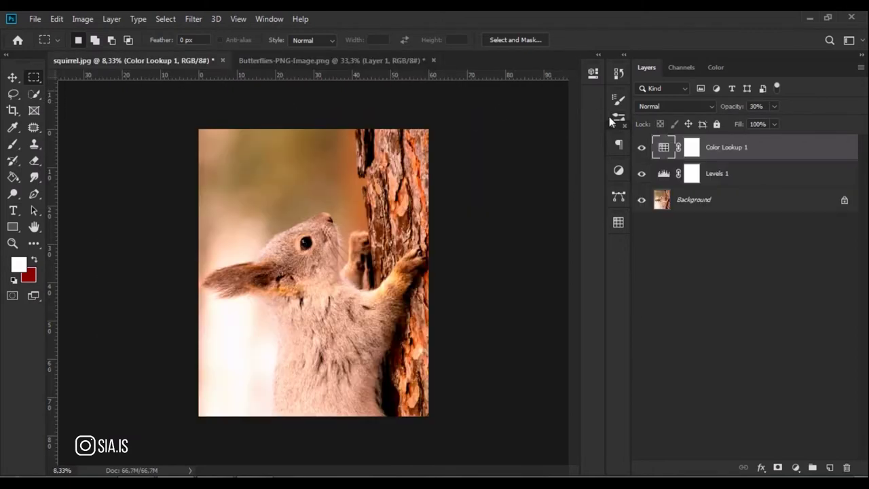
key("ctrl+v")
Enlarge and tilt the pasted butterfly against the trunk edge near the top
key("ctrl+t")
mouse_move(336, 246)
left_mouse_down()
mouse_move(385, 178)
mouse_move(353, 224)
mouse_move(368, 174)
left_mouse_up()
left_click_drag(372, 140, 375, 135)
left_click_drag(408, 220, 407, 209)
mouse_move(398, 145)
left_mouse_down()
mouse_move(405, 138)
mouse_move(397, 154)
left_mouse_up()
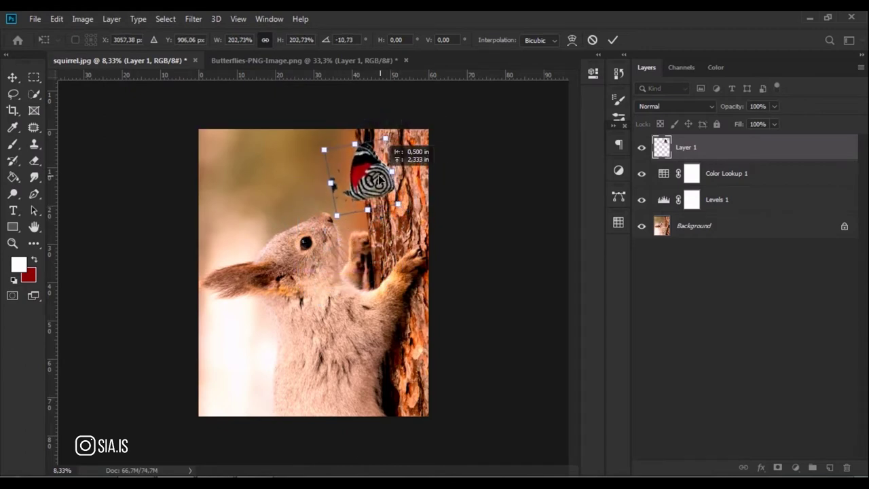
key("Return")
key("m")
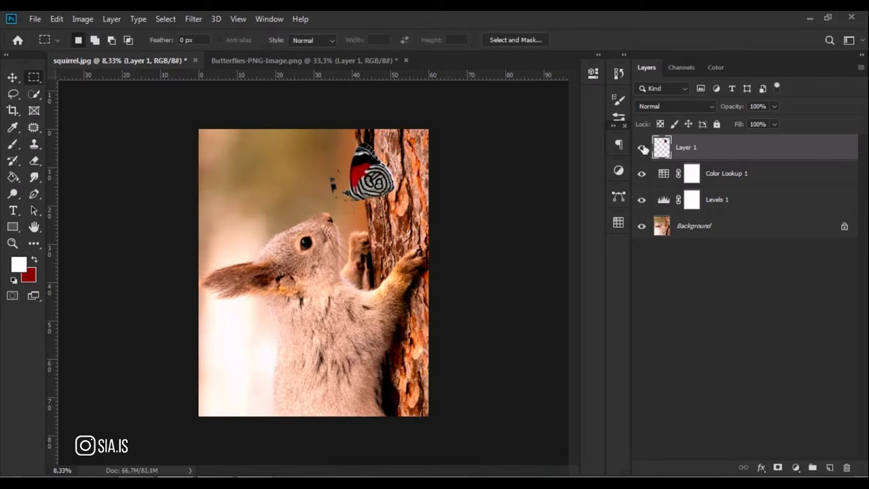
left_click(271, 61)
Copy the white butterfly and paste it into the squirrel photo
left_click_drag(250, 114, 377, 272)
mouse_move(526, 113)
left_mouse_down()
mouse_move(407, 258)
mouse_move(372, 272)
left_mouse_up()
key("ctrl+c")
left_click(146, 59)
key("ctrl+v")
Scale and angle the white butterfly onto the trunk above the squirrel's nose
key("ctrl+t")
mouse_move(332, 256)
left_mouse_down()
mouse_move(370, 171)
mouse_move(357, 155)
mouse_move(348, 219)
mouse_move(367, 176)
mouse_move(363, 158)
left_mouse_up()
left_click_drag(357, 127, 357, 136)
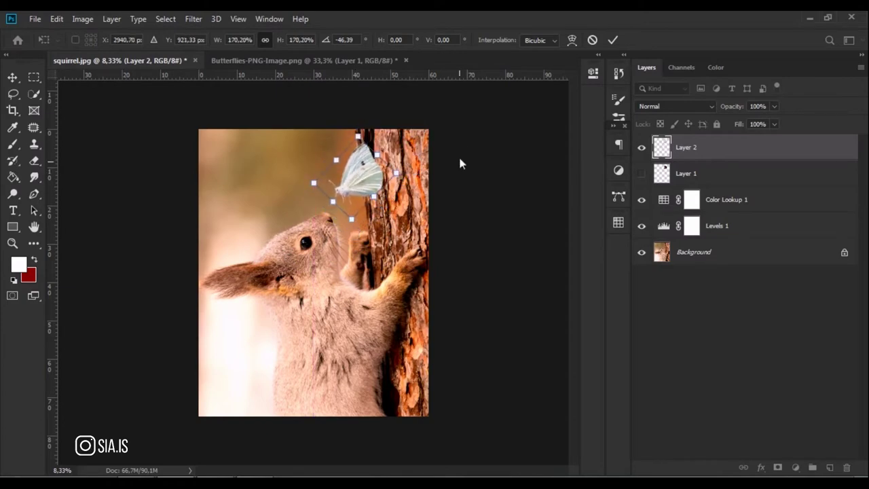
key("Return")
scroll(469, 153, "up", 1)
scroll(419, 207, "up", 2)
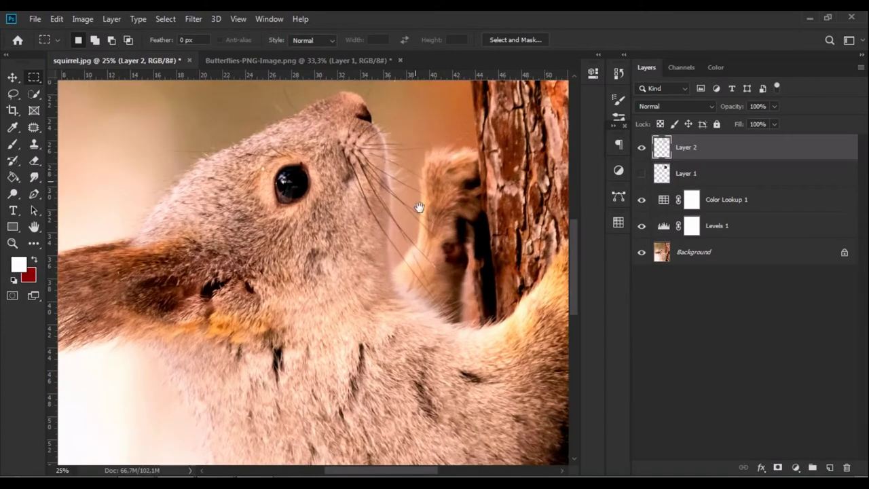
scroll(418, 207, "up", 3)
Choose the plain Eraser tool from the eraser group
left_click(35, 165)
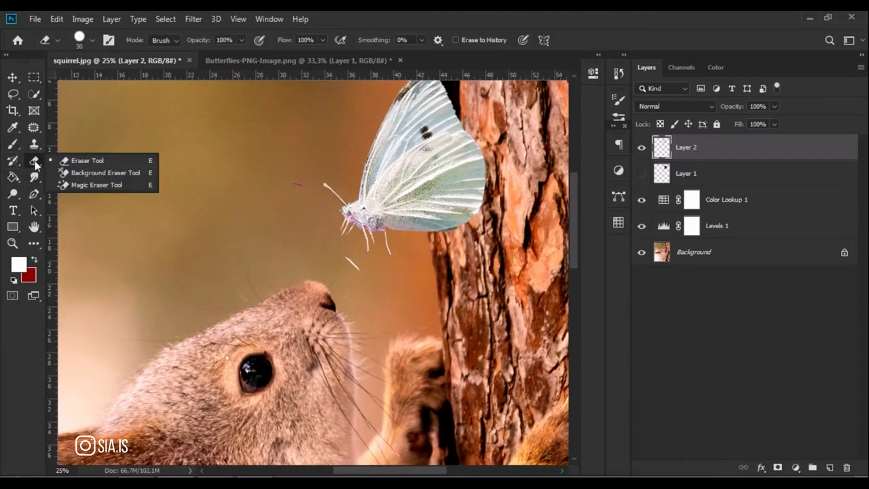
left_click(101, 160)
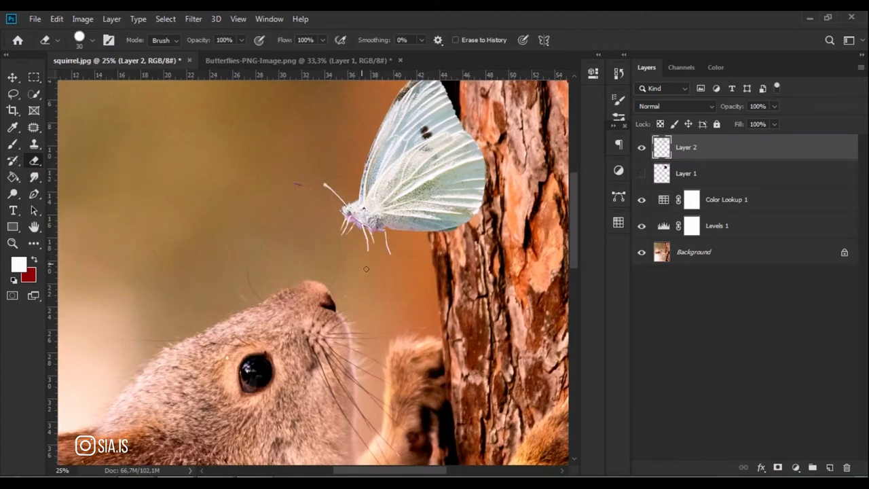
scroll(572, 384, "down", 2)
scroll(568, 378, "down", 1)
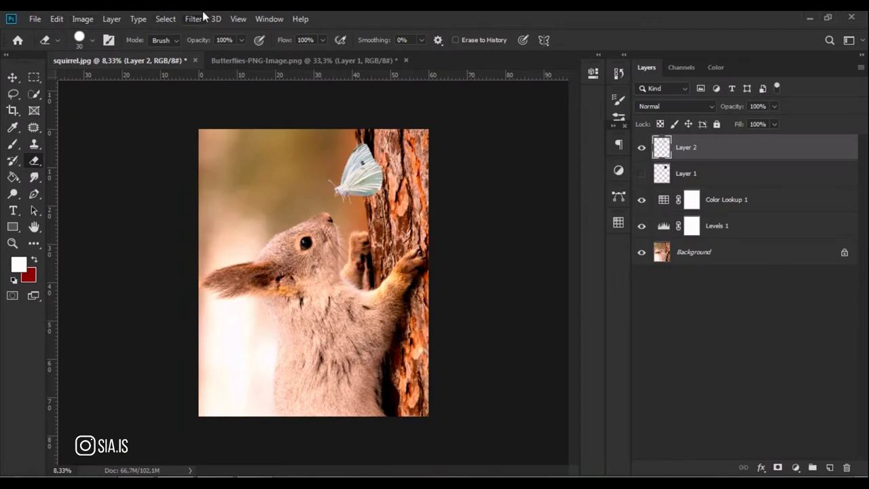
right_click(814, 150)
Duplicate the white butterfly layer as 'Layer 2 copy' and reselect Layer 2
left_click(679, 80)
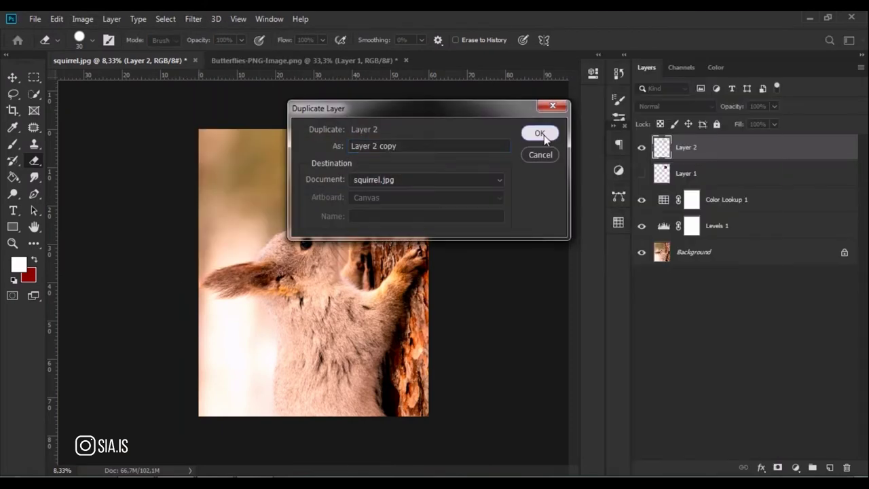
left_click(539, 132)
left_click(651, 174)
Add monochromatic Gaussian noise to Layer 2, zoomed in on the butterfly
left_click(216, 18)
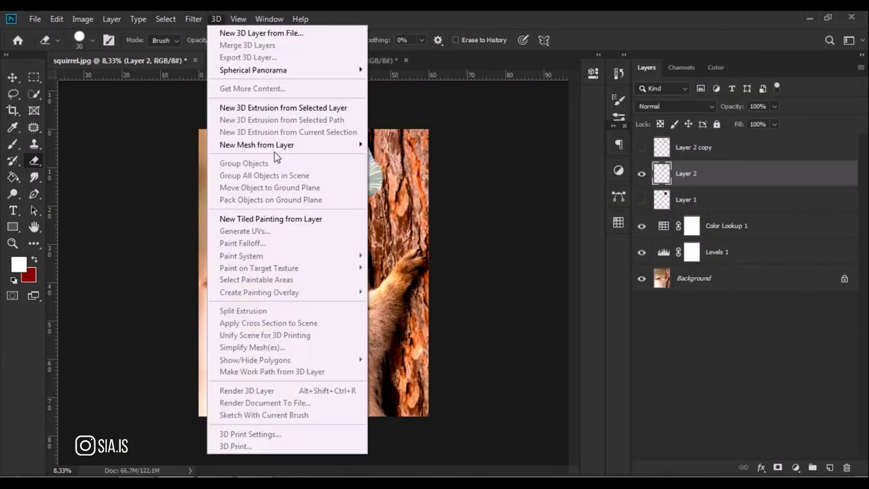
left_click(196, 20)
left_click(373, 201)
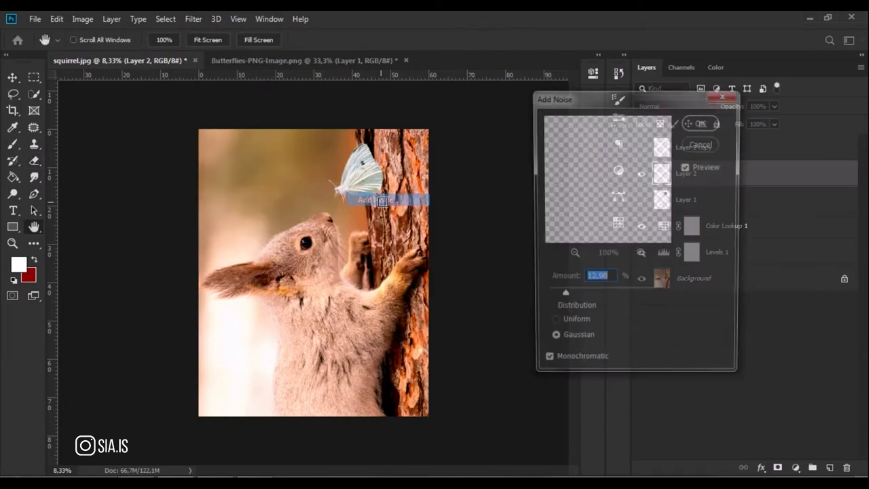
key("ctrl+plus")
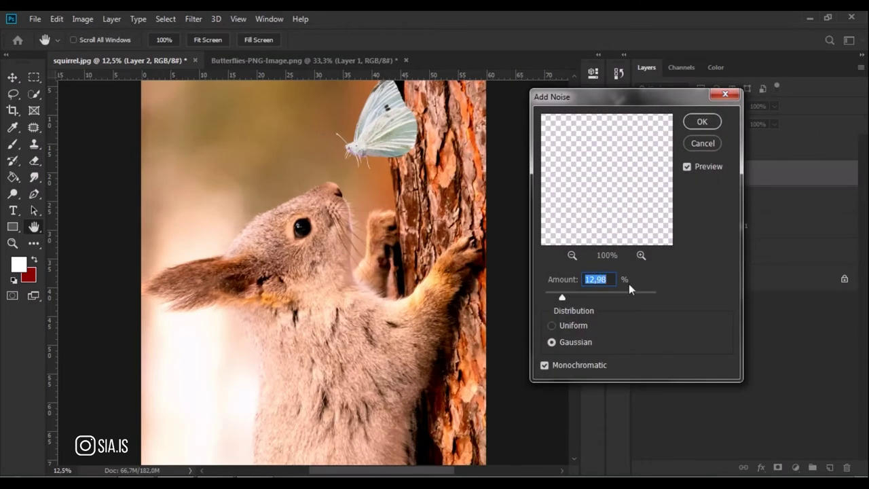
key("ctrl+plus")
key("ctrl+plus")
key("ctrl+plus")
scroll(272, 228, "up", 5)
scroll(356, 325, "down", 3)
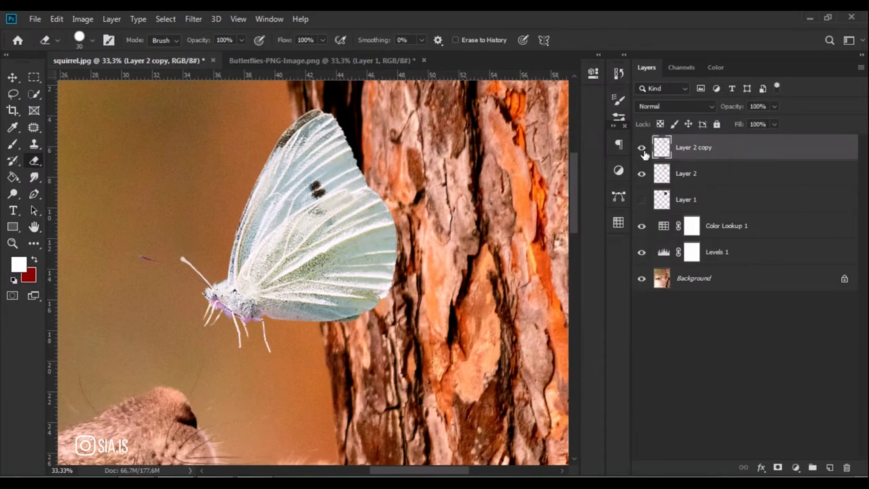
left_click(760, 171, "shift")
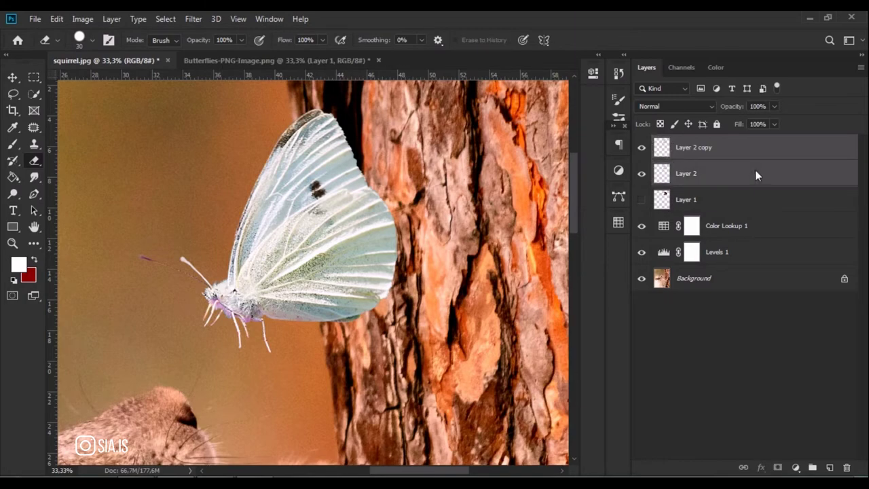
Hide Layer 2 copy and give Layer 2 a 2.0-pixel Gaussian Blur
left_click(193, 18)
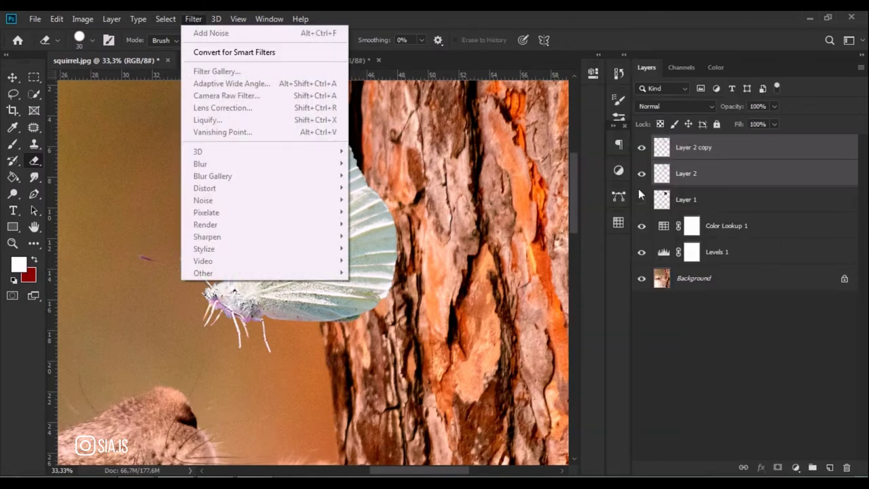
left_click(739, 164)
left_click(642, 148)
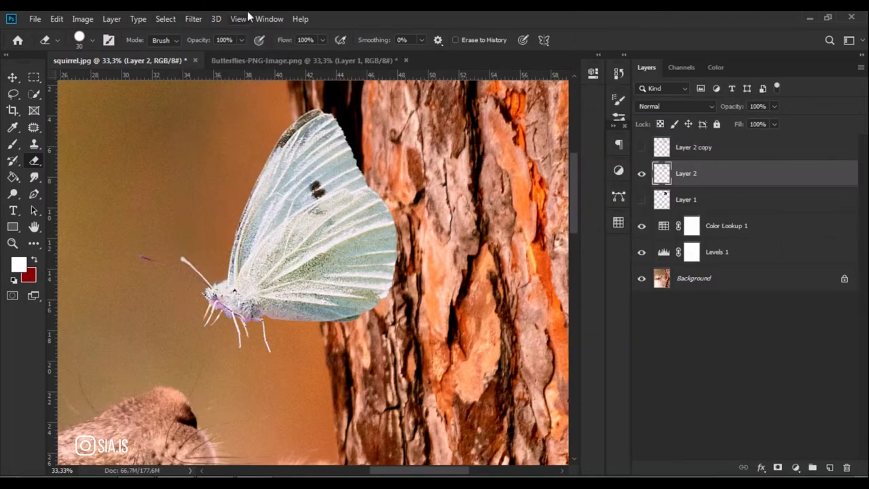
left_click(194, 18)
left_click(370, 208)
left_click(441, 408)
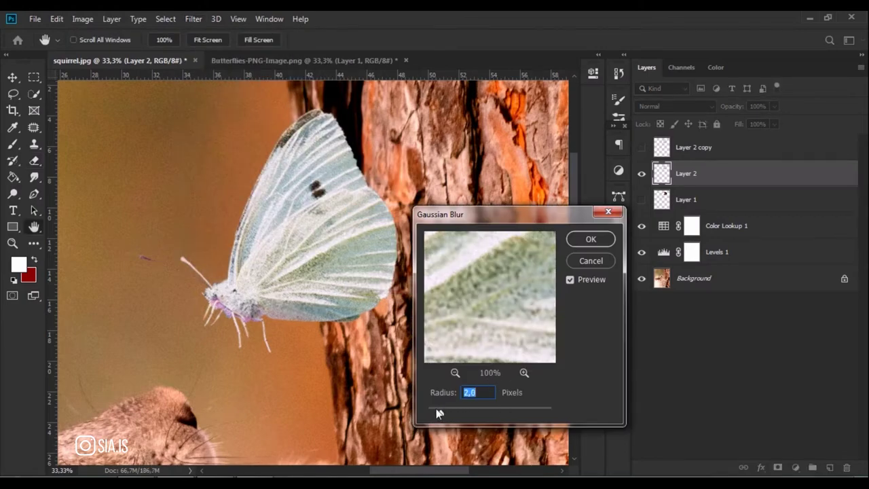
left_click(591, 238)
Shrink the white butterfly to about 96.95% on the trunk
key("e")
key("ctrl+minus")
key("ctrl+minus")
key("ctrl+minus")
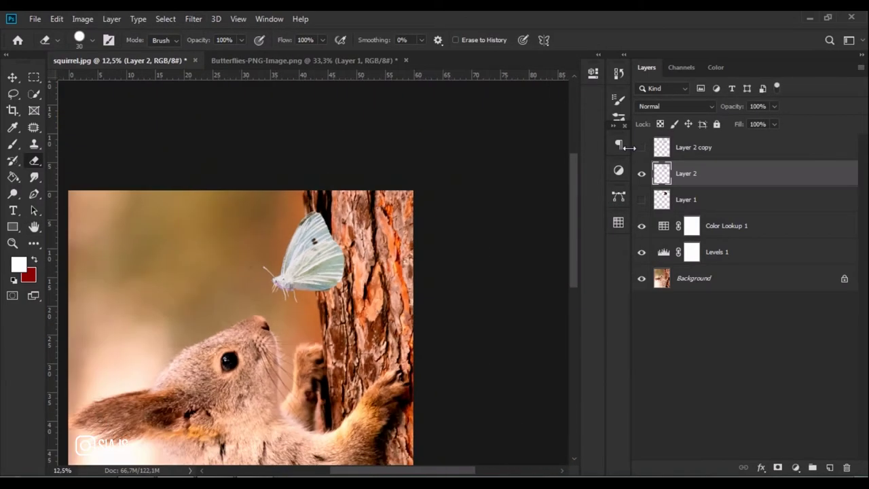
left_click_drag(524, 252, 532, 167)
key("ctrl+minus")
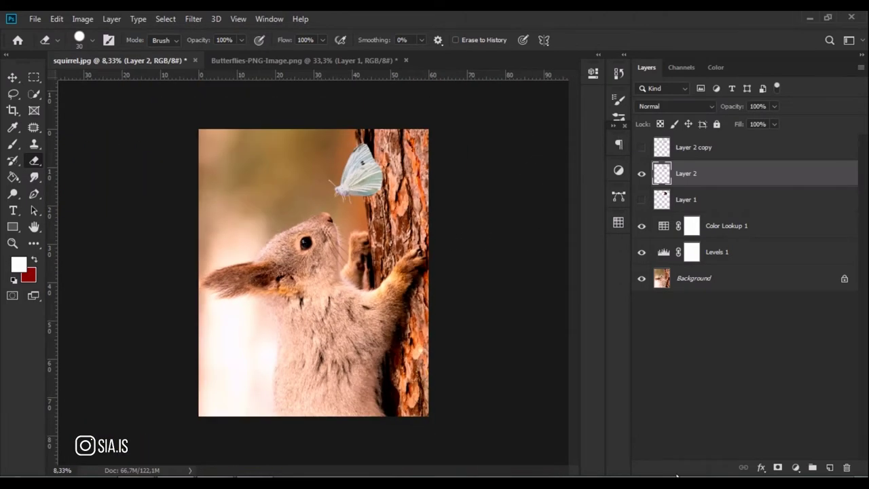
key("ctrl+t")
left_click_drag(384, 142, 382, 144)
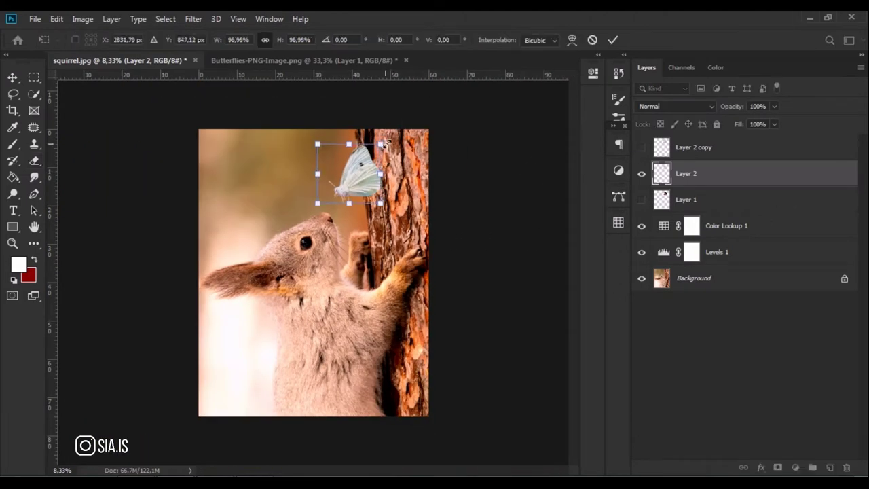
key("Return")
Rotate the butterfly about -7° on the trunk
key("e")
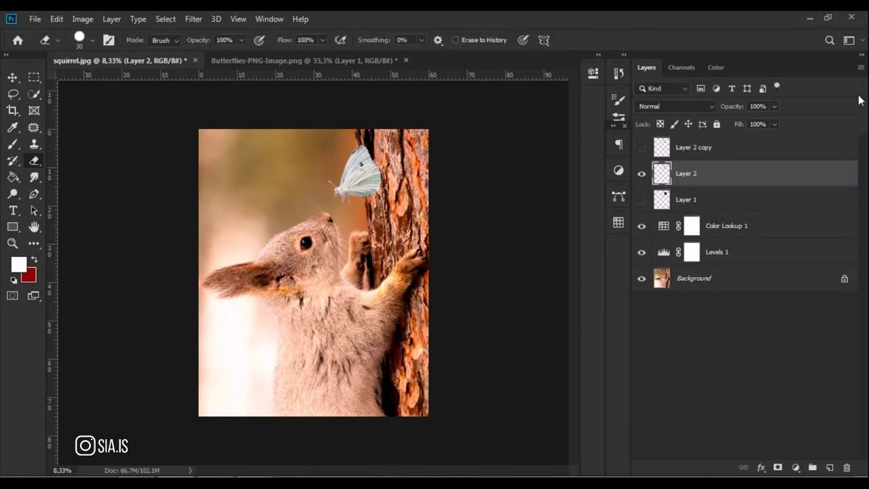
left_click(12, 77)
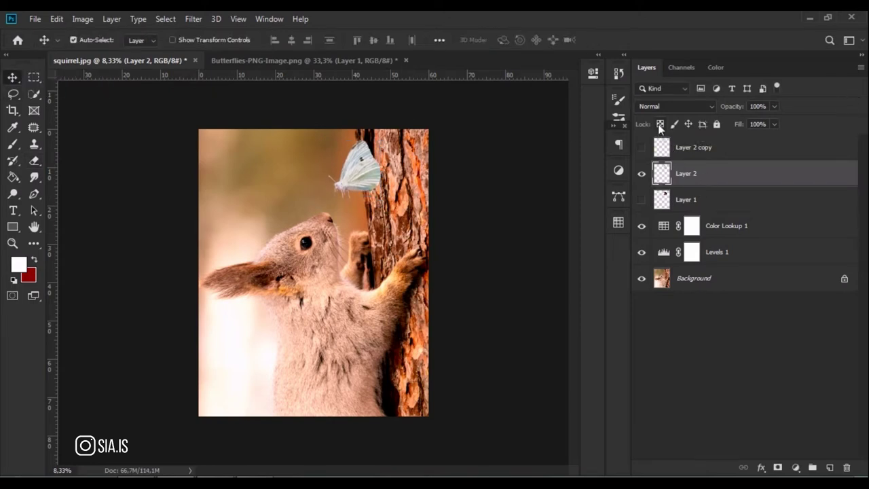
key("ctrl+t")
left_click_drag(399, 140, 392, 129)
key("Return")
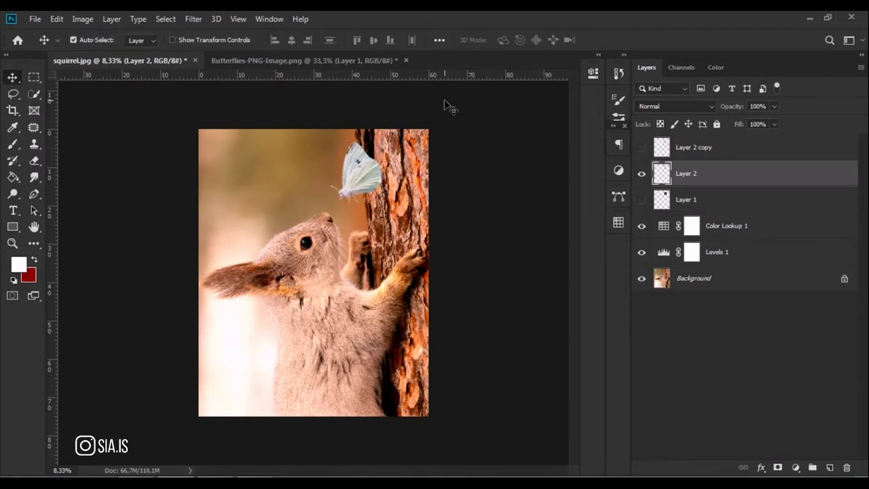
Add fine monochromatic noise grain to the butterfly
key("ctrl+plus")
key("ctrl+plus")
key("ctrl+plus")
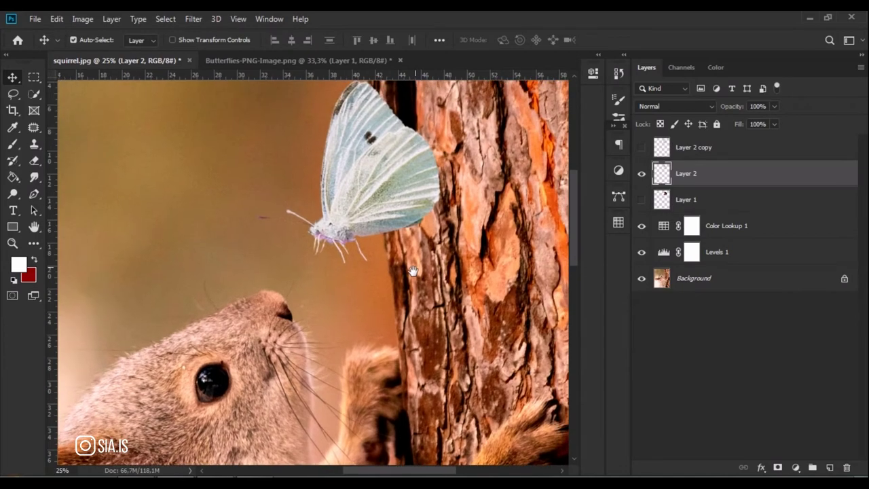
left_click(194, 18)
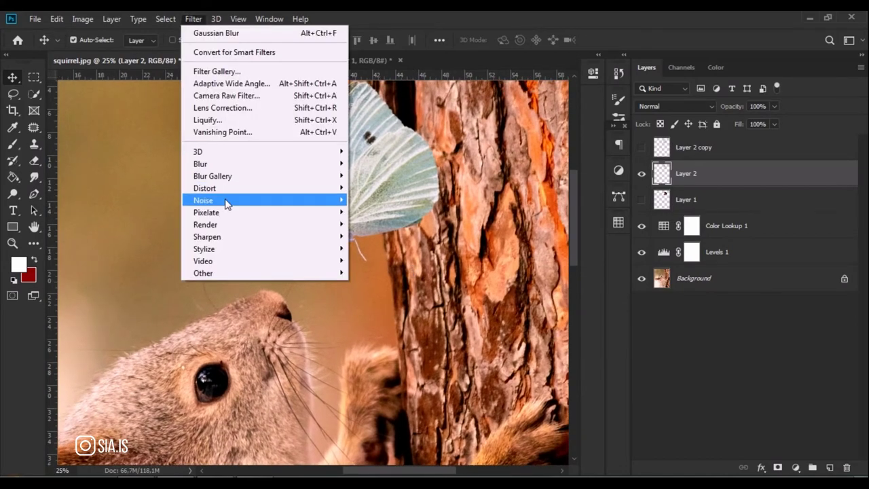
mouse_move(204, 200)
left_click(382, 200)
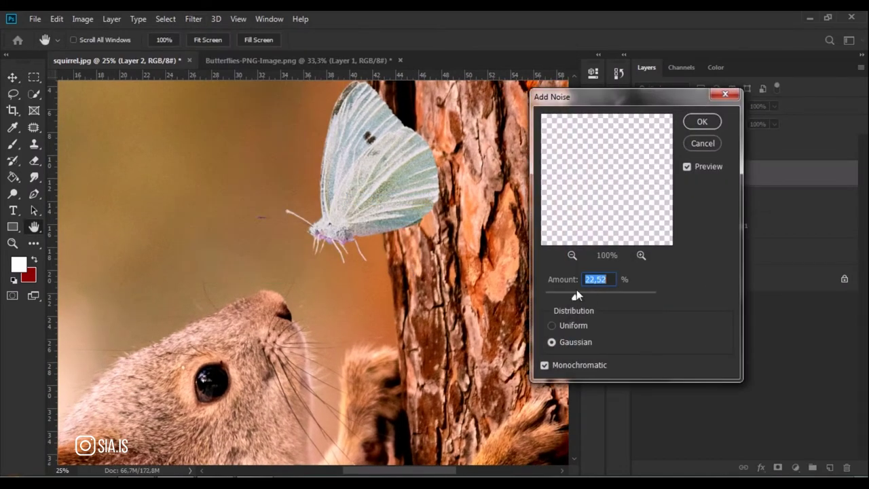
left_click(702, 121)
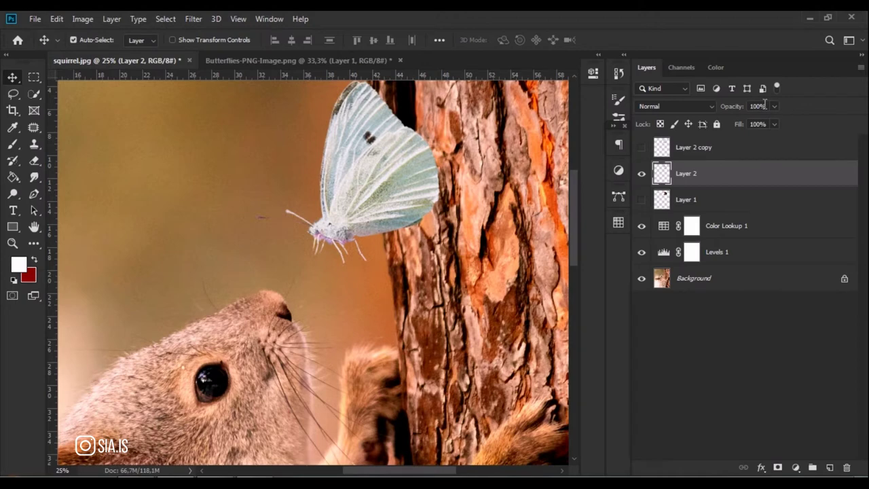
Lower Layer 2 opacity to 89% and hide it to compare
type("0")
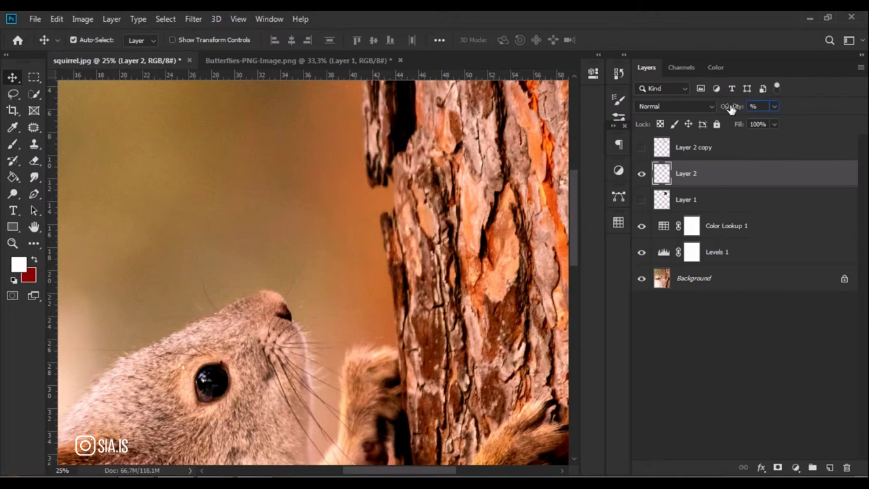
type("10")
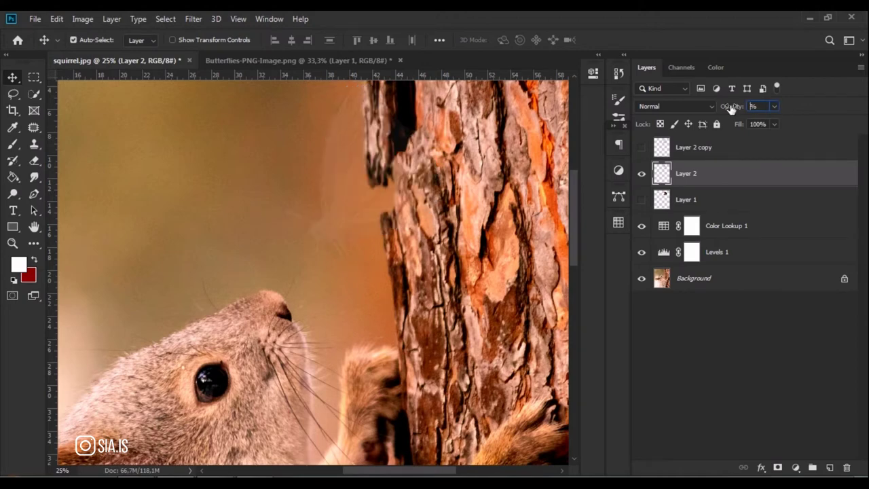
key("Return")
left_click(641, 173)
Show the butterfly again and delete the Layer 2 copy layer
left_click(641, 173)
key("ctrl+minus")
key("ctrl+minus")
key("ctrl+minus")
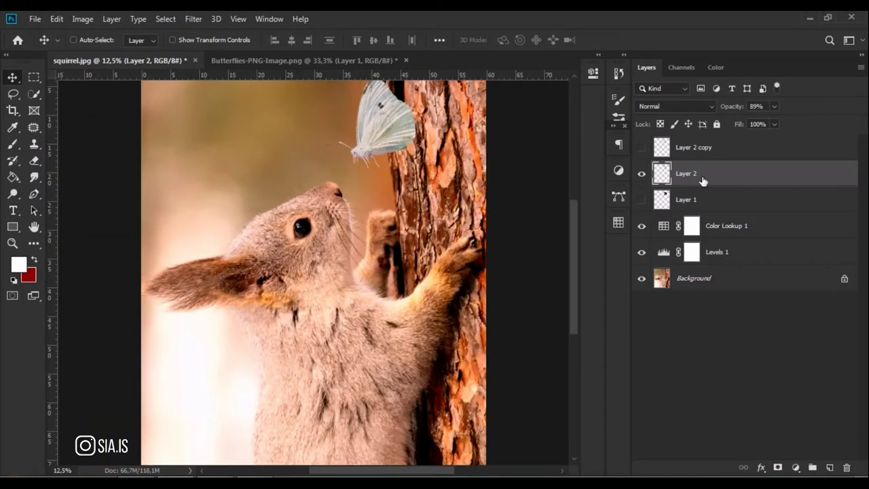
left_click(754, 150)
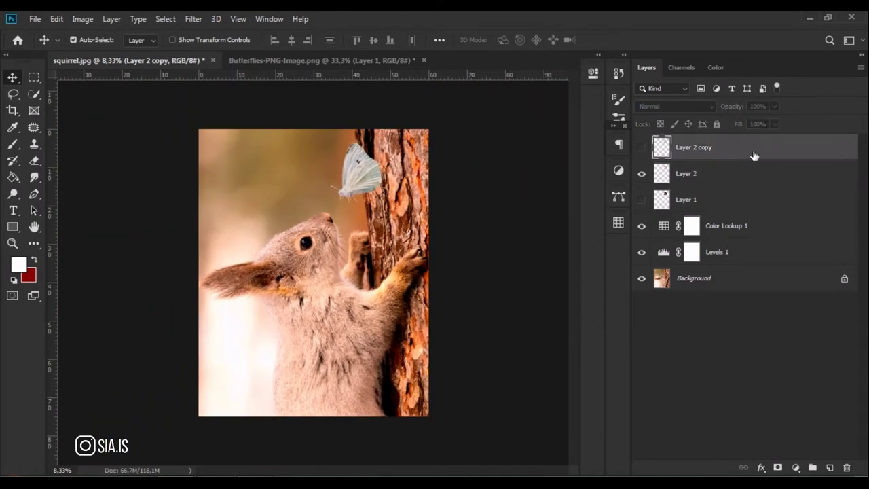
left_click(846, 470)
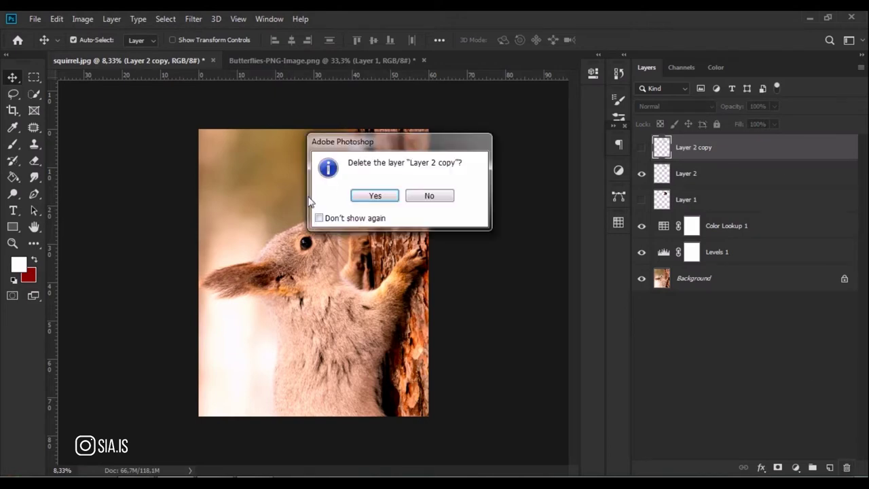
left_click(373, 194)
Delete Layer 1 and add a new empty Layer 3
left_click(690, 173)
left_click(846, 467)
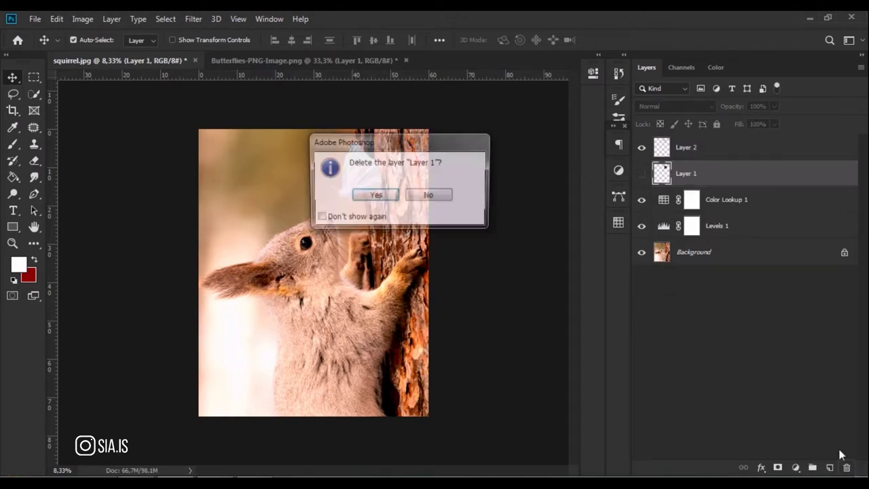
left_click(380, 198)
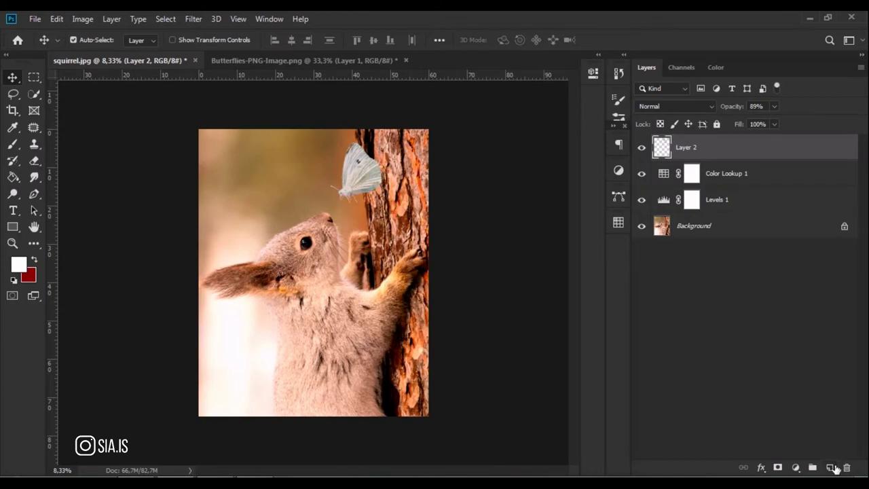
left_click(829, 468)
left_click(57, 18)
Fill Layer 3 with 50% Gray and set its blend mode to Overlay
left_click(102, 216)
left_click(543, 131)
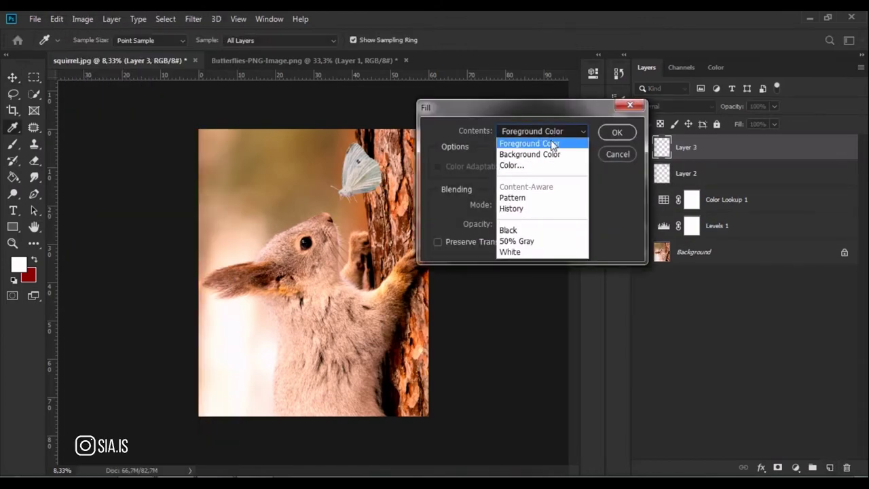
left_click(516, 241)
left_click(616, 131)
key("v")
left_click(672, 106)
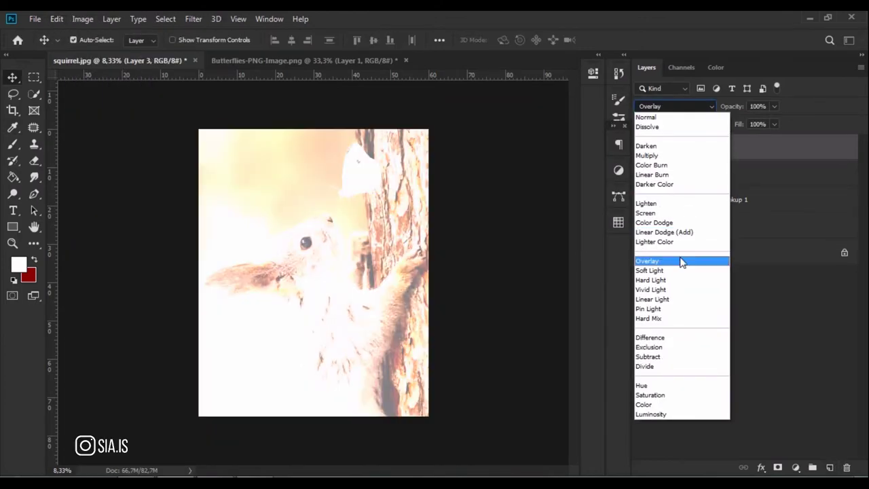
left_click(682, 262)
Set up the Dodge tool on Midtones with 25% exposure
left_click(12, 194)
double_click(251, 39)
type("25")
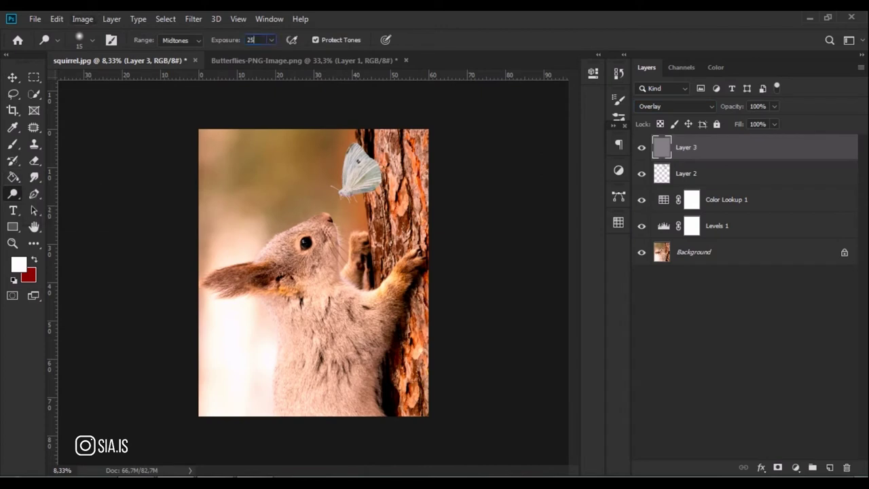
right_click(12, 193)
left_click(68, 205)
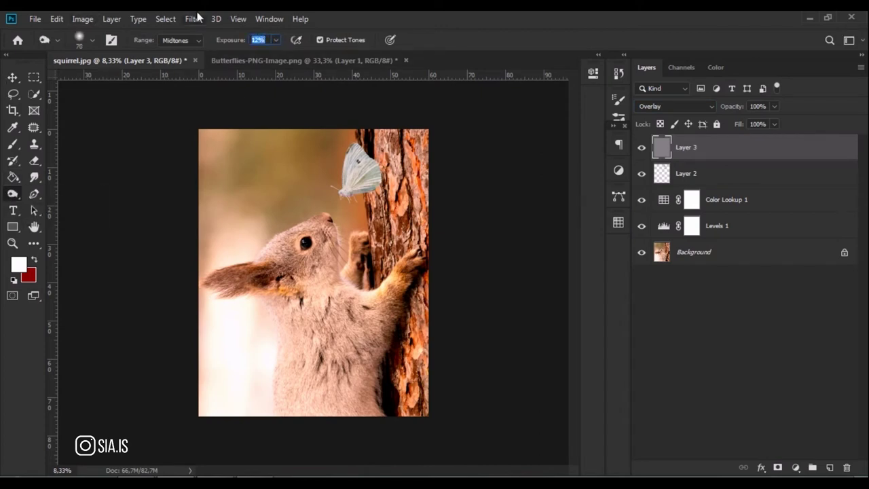
right_click(13, 193)
left_click(68, 192)
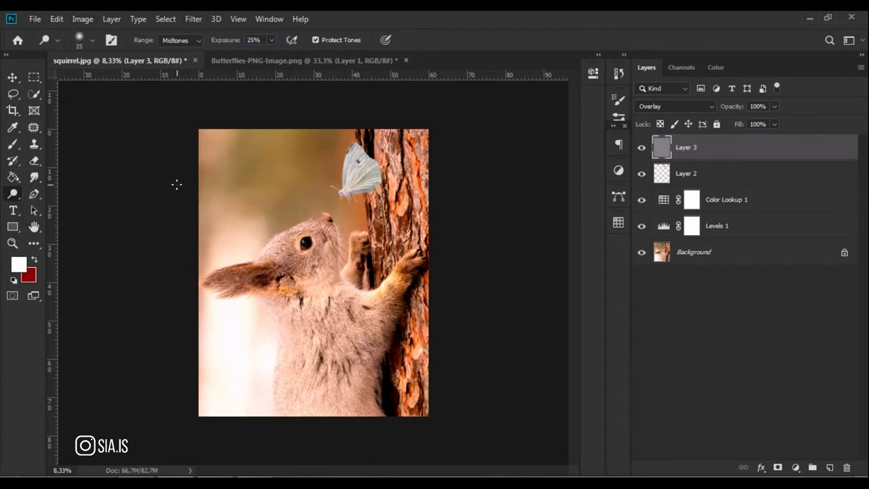
Dodge-brighten the squirrel's face with an enlarged brush, zoomed in
key("ctrl+plus")
key("ctrl+plus")
key("ctrl+plus")
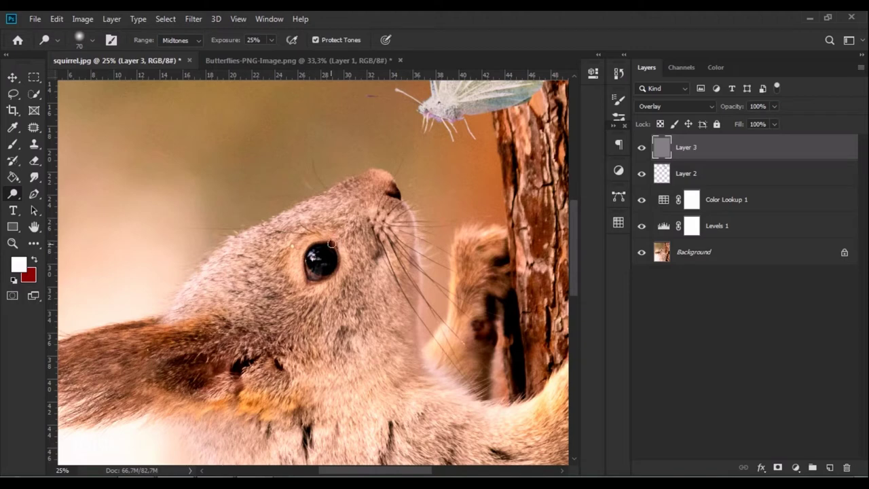
scroll(354, 281, "down", 3)
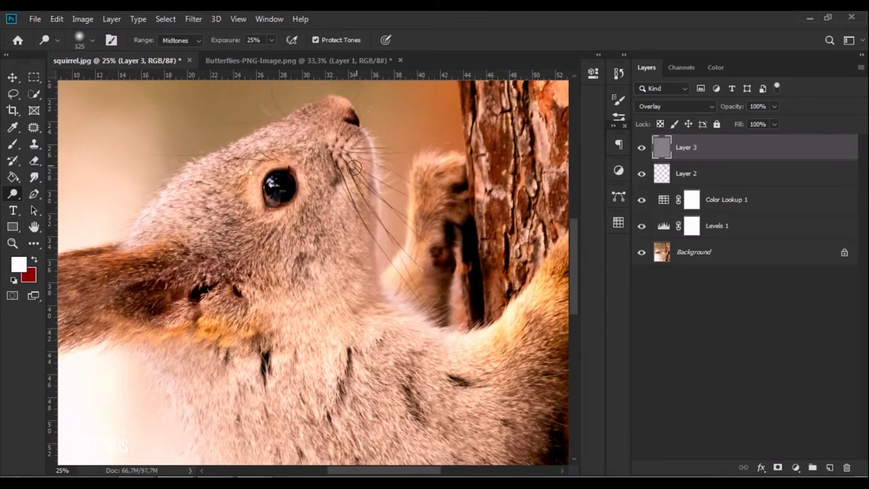
scroll(401, 200, "left", 5)
scroll(308, 159, "down", 3)
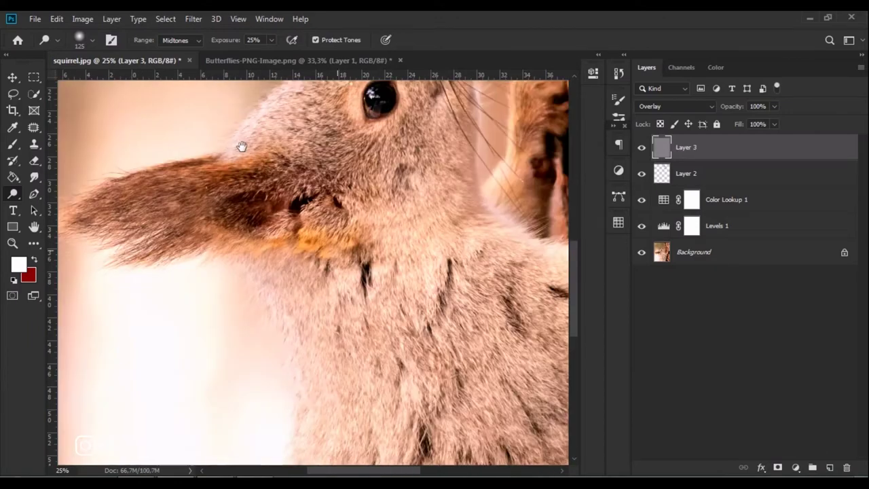
scroll(240, 145, "right", 2)
key("bracketright")
key("bracketright")
key("bracketright")
key("bracketright")
scroll(266, 319, "down", 3)
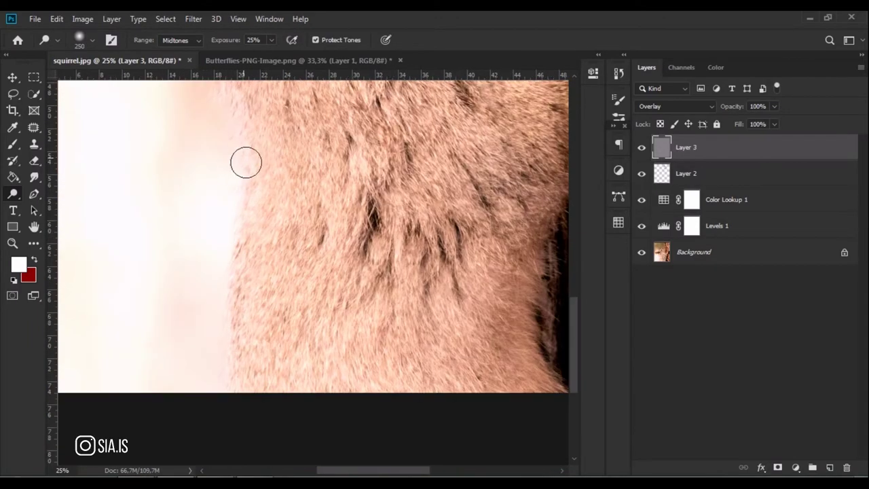
scroll(244, 160, "up", 6)
scroll(321, 295, "right", 3)
scroll(290, 315, "down", 1)
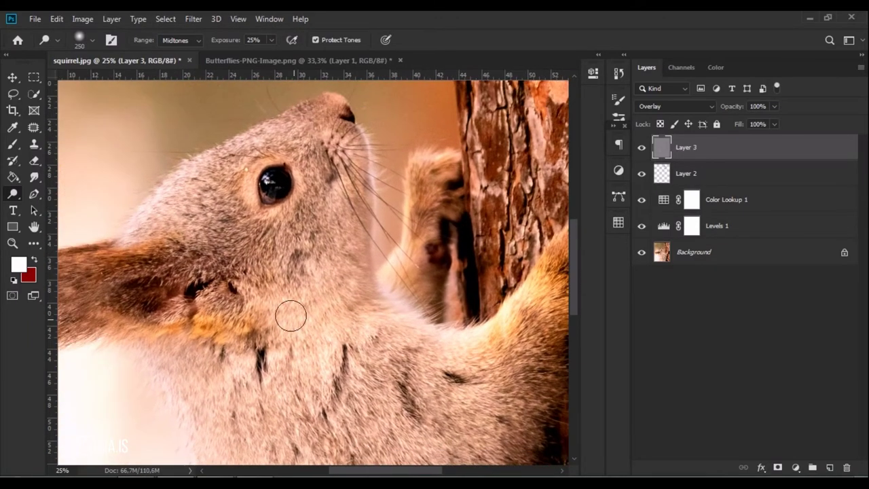
scroll(282, 290, "down", 2)
Continue dodging the squirrel's fur, resizing the brush for finer detail
key("bracketright")
key("bracketright")
key("bracketright")
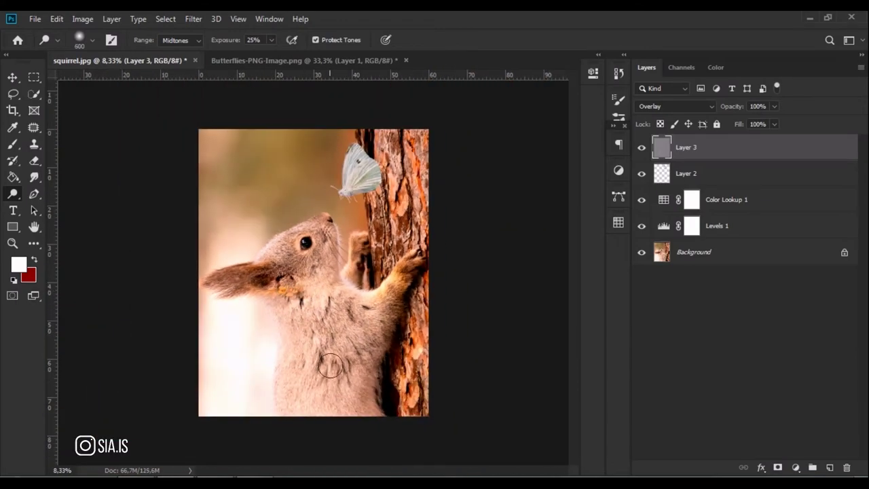
scroll(296, 263, "up", 3)
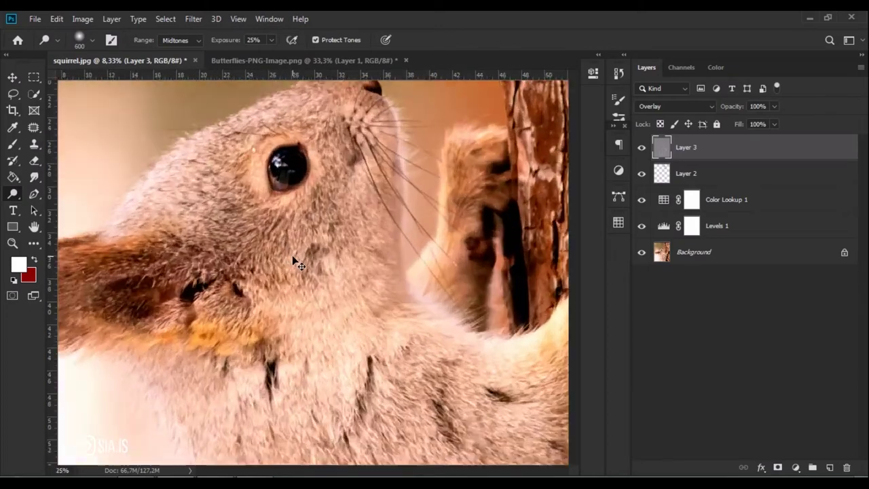
scroll(297, 263, "up", 1)
key("bracketleft")
key("bracketleft")
key("bracketleft")
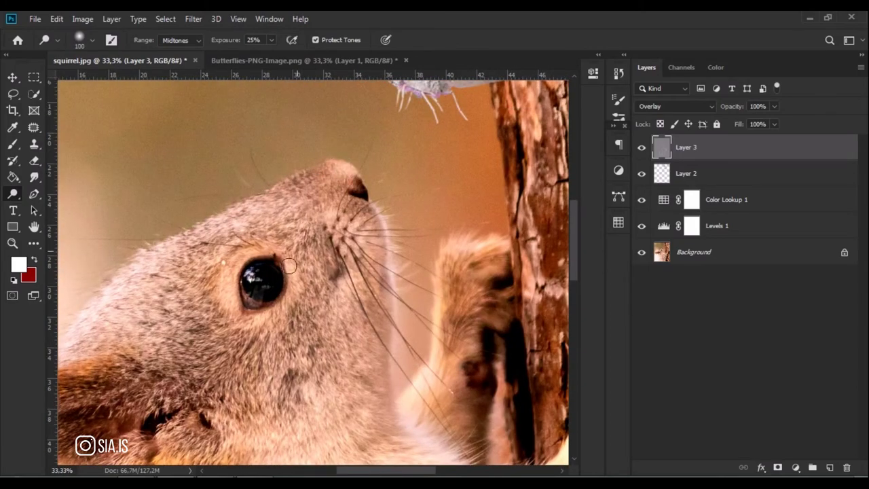
scroll(284, 306, "down", 4)
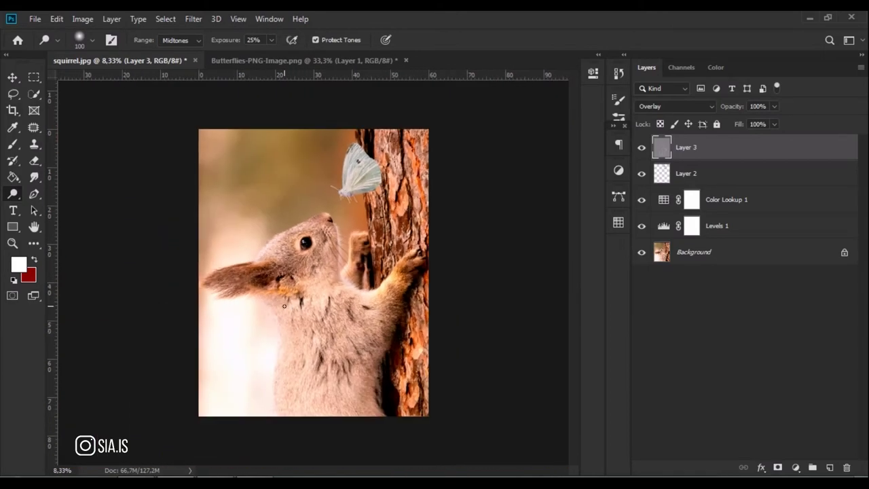
right_click(12, 196)
left_click(51, 206)
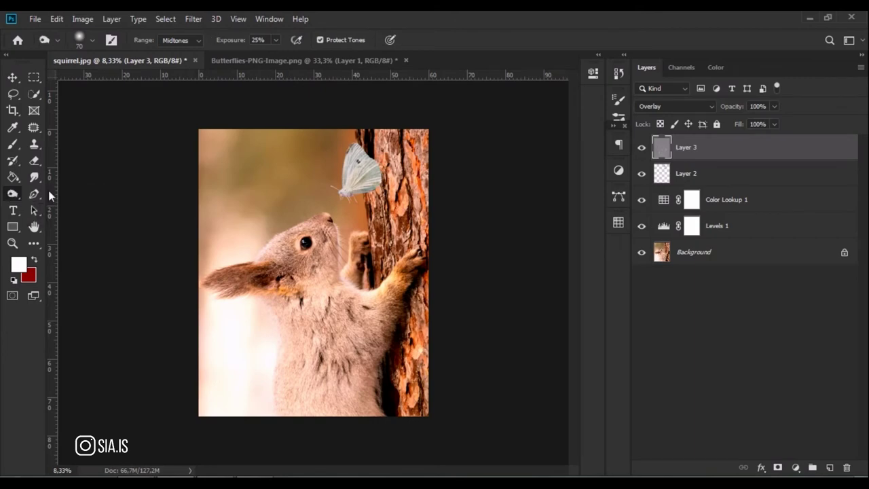
Burn the squirrel's fur with a much larger brush, then toggle Layer 3 to compare
key("ctrl+plus")
key("ctrl+plus")
key("ctrl+plus")
key("ctrl+plus")
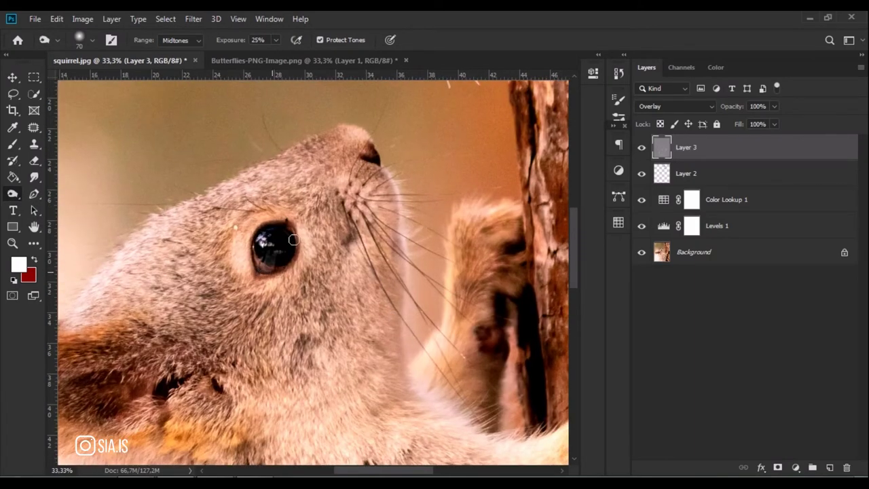
key("bracketright")
key("bracketright")
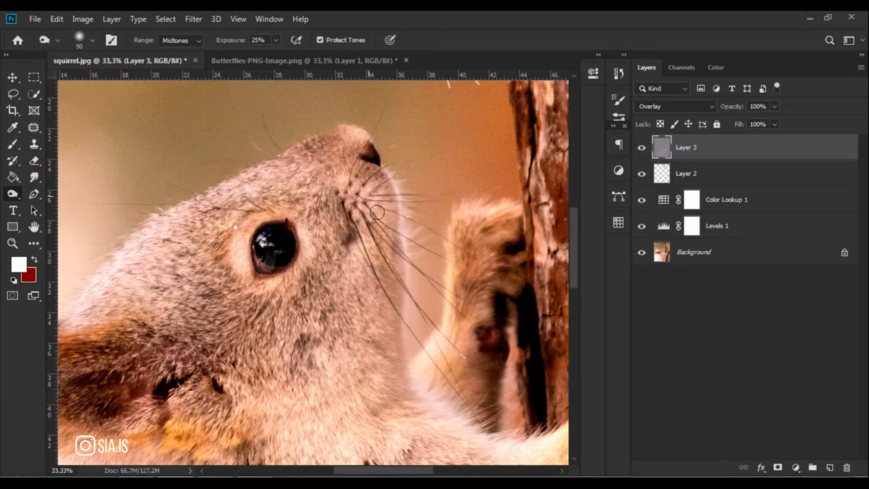
key("ctrl+minus")
key("ctrl+minus")
key("ctrl+minus")
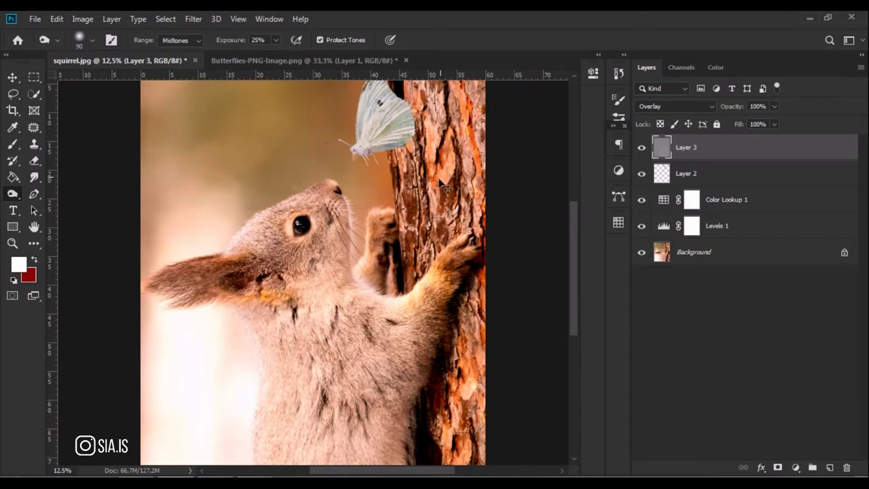
key("bracketright")
key("bracketright")
left_click_drag(403, 277, 335, 163)
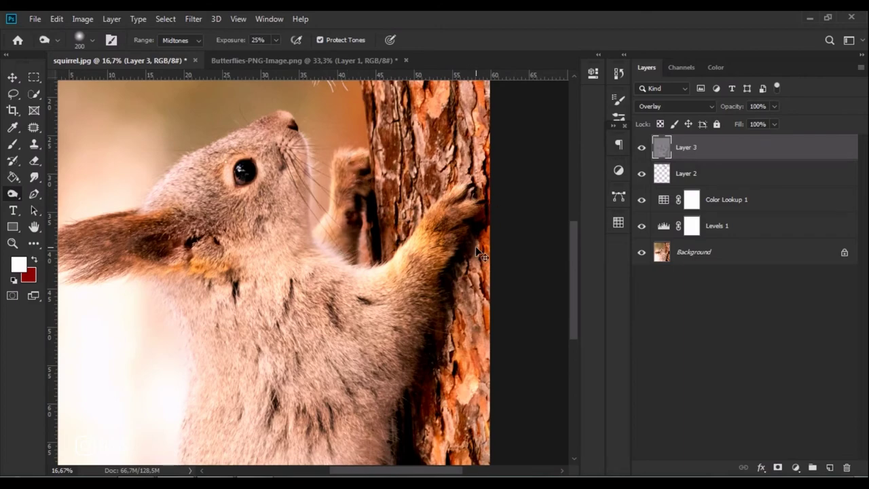
key("ctrl+minus")
left_click(641, 147)
left_click(642, 147)
left_click(642, 147)
Brighten the butterfly's wing with the Dodge tool at a slightly smaller brush
key("ctrl+plus")
key("ctrl+plus")
key("ctrl+plus")
scroll(313, 271, "up", 5)
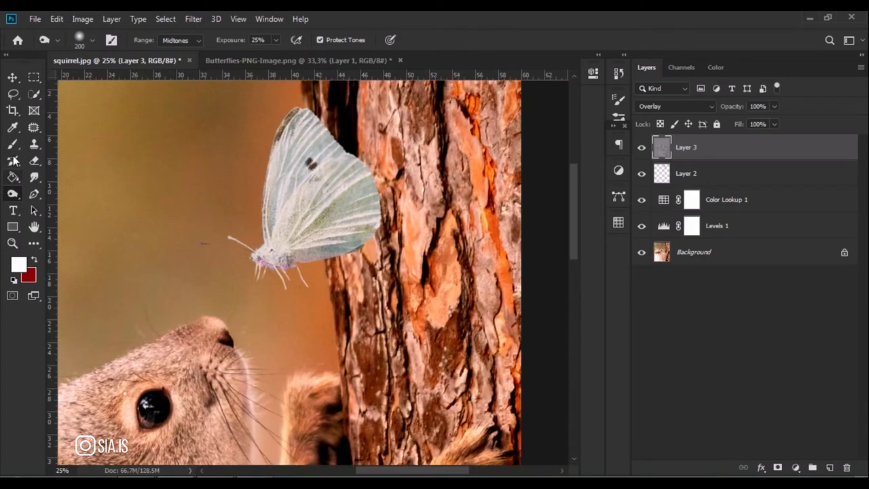
right_click(13, 193)
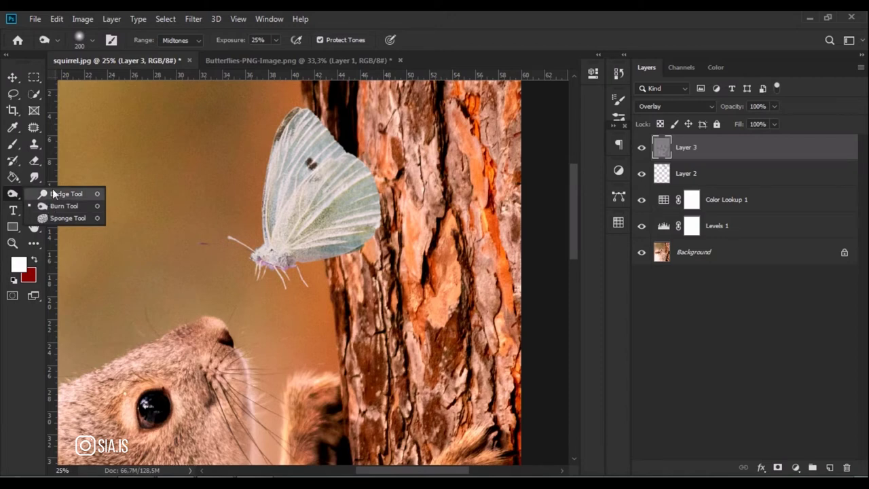
left_click(48, 206)
key("bracketleft")
left_click_drag(295, 237, 281, 170)
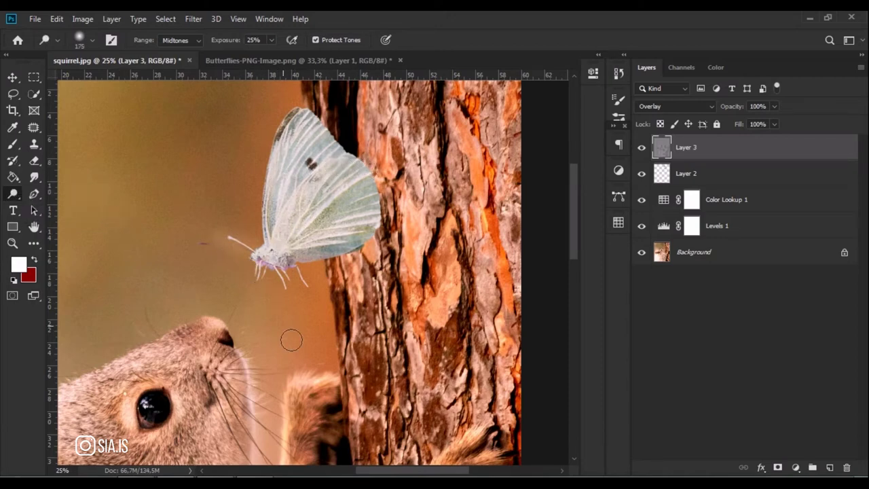
right_click(14, 195)
left_click(59, 201)
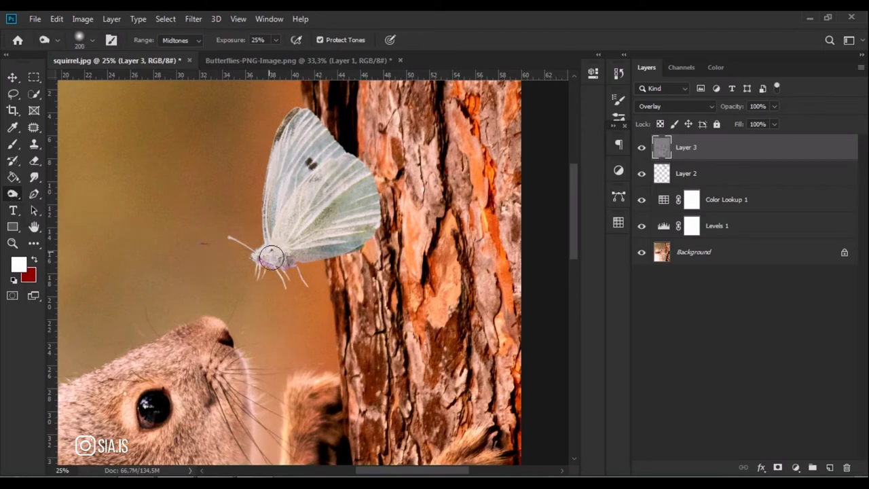
Zoom out over the whole image and select the Color Lookup layer
key("ctrl+minus")
key("ctrl+minus")
key("ctrl+minus")
scroll(434, 253, "up", 2)
scroll(435, 253, "up", 1)
scroll(434, 253, "down", 1)
scroll(435, 253, "down", 1)
left_click(737, 201)
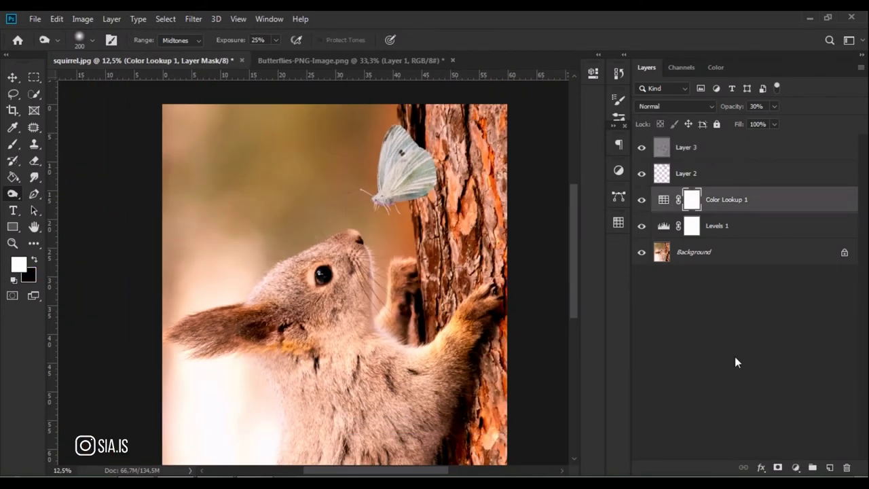
Add a new Layer 4 and set up a large full-opacity Brush
left_click(830, 466)
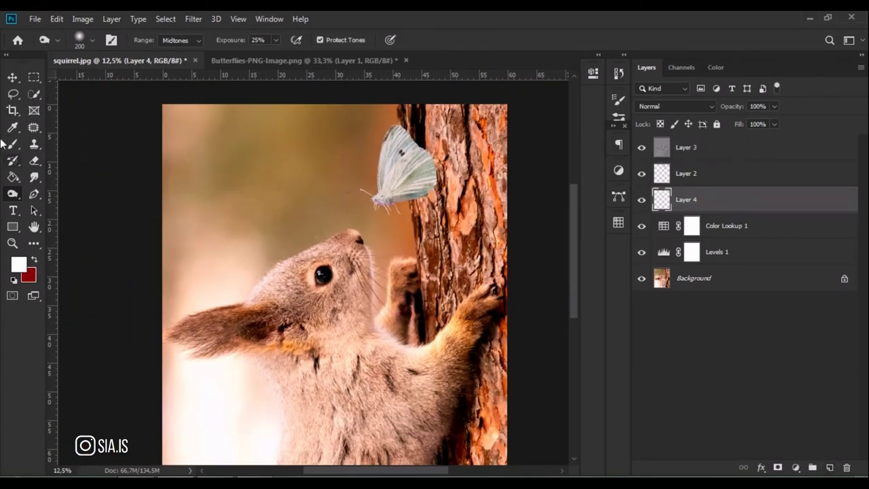
left_click(12, 144)
key("0")
key("bracketright")
key("bracketright")
key("bracketright")
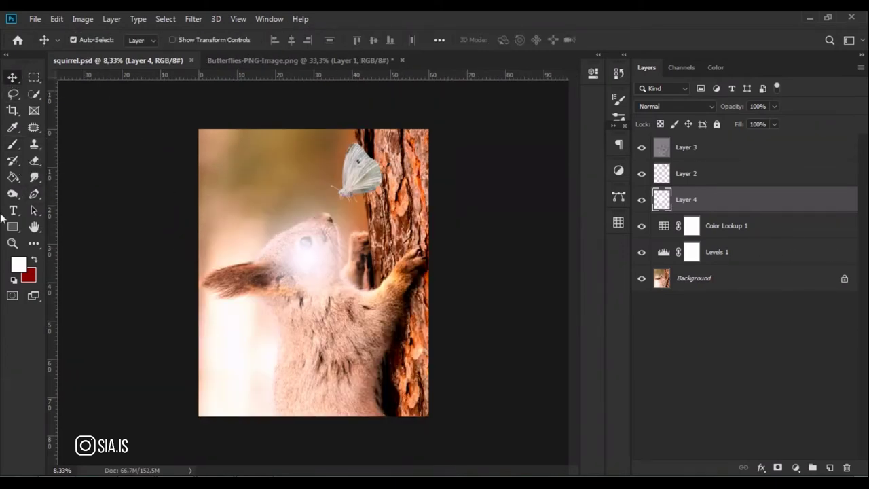
Paint the white glow on Layer 4 and move it up behind the butterfly
left_click(324, 258)
left_click(684, 199)
left_click_drag(317, 265, 540, 186)
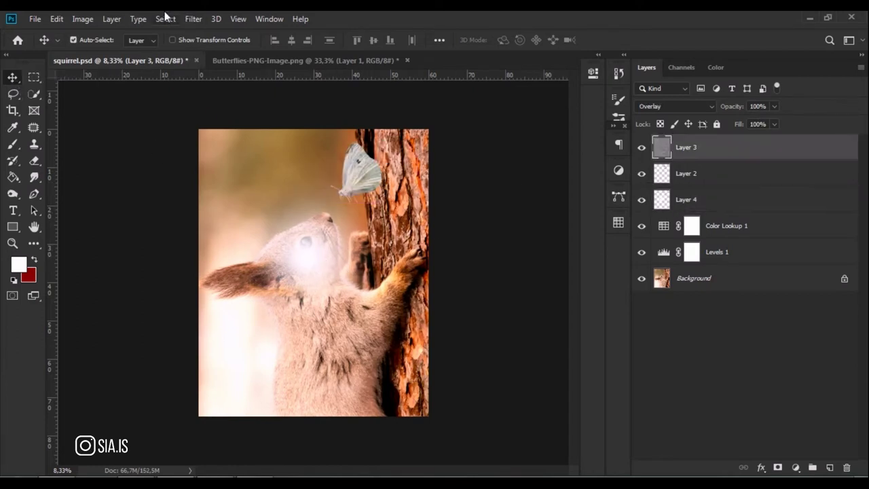
left_click(716, 200)
mouse_move(304, 265)
left_mouse_down()
mouse_move(354, 193)
mouse_move(359, 198)
left_mouse_up()
right_click(718, 207)
Duplicate Layer 4 and scale the copy up over the butterfly
left_click(579, 79)
left_click(543, 132)
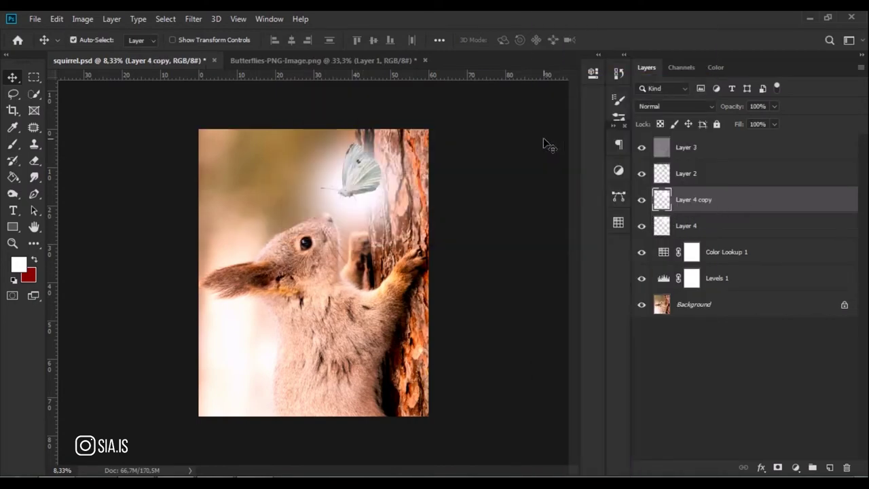
key("ctrl+t")
left_click_drag(452, 284, 493, 349)
left_click_drag(410, 210, 398, 180)
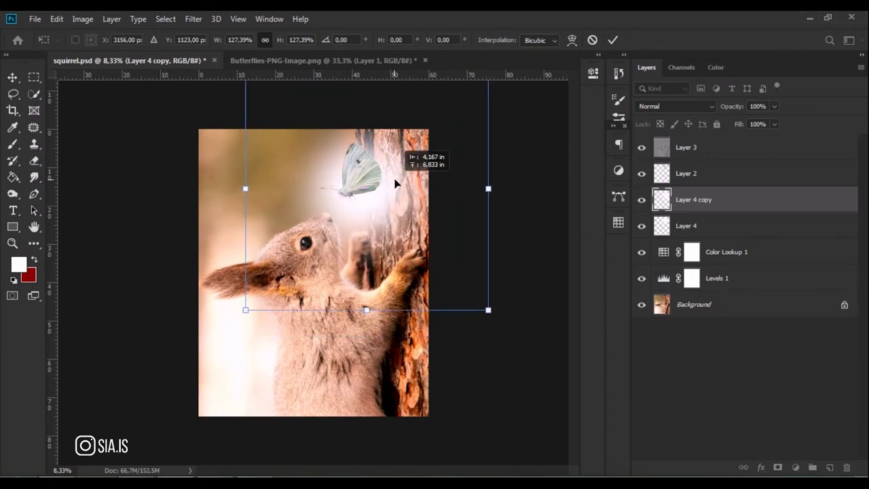
key("Return")
Hide the original Layer 4 and set Layer 4 copy to Screen at 42% opacity
left_click(691, 230)
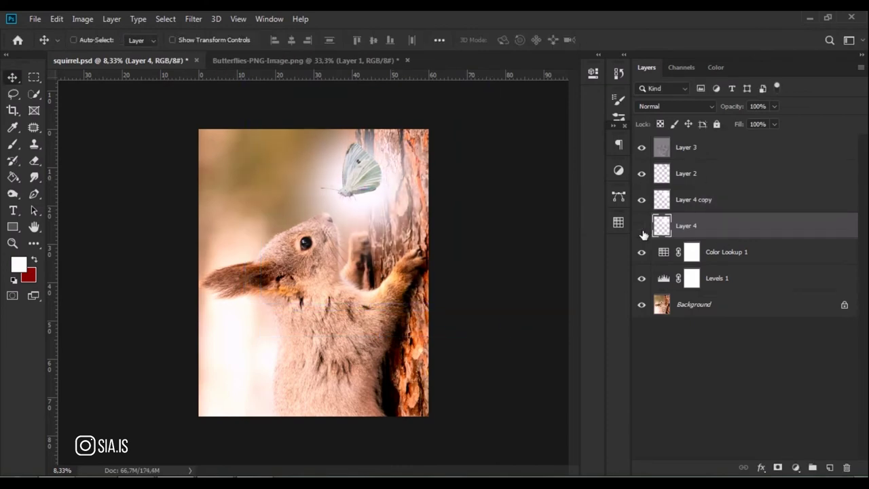
left_click(641, 225)
left_click(692, 199)
left_click(674, 106)
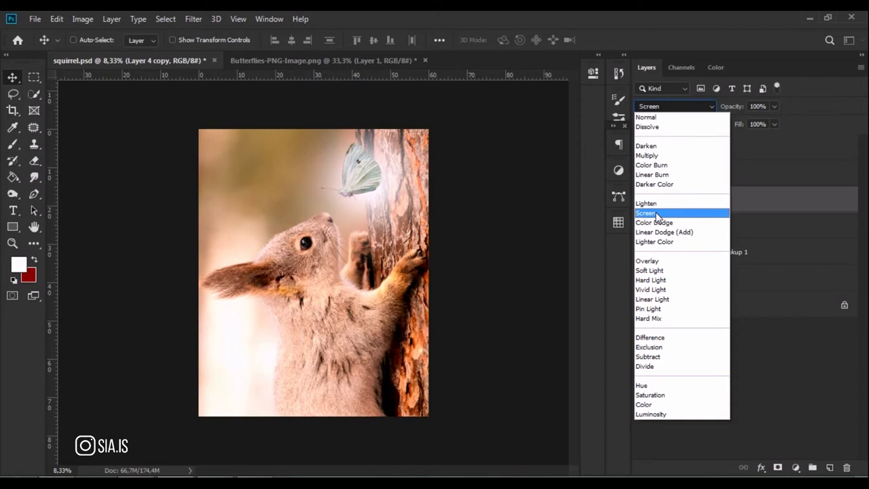
left_click(662, 270)
left_click(662, 106)
left_click(646, 212)
left_click(774, 106)
left_click_drag(777, 120, 742, 122)
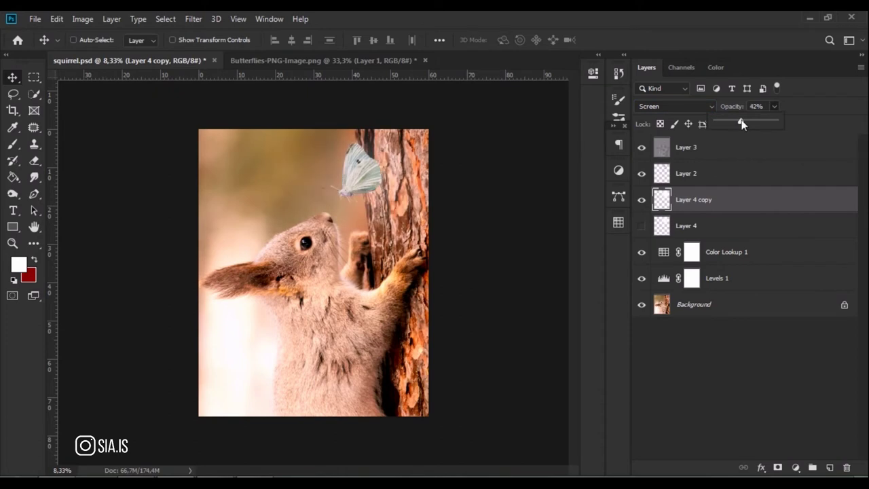
Select butterfly Layer 2 and toggle its visibility to check it
left_click(764, 172)
left_click(642, 173)
left_click(642, 174)
left_click(796, 467)
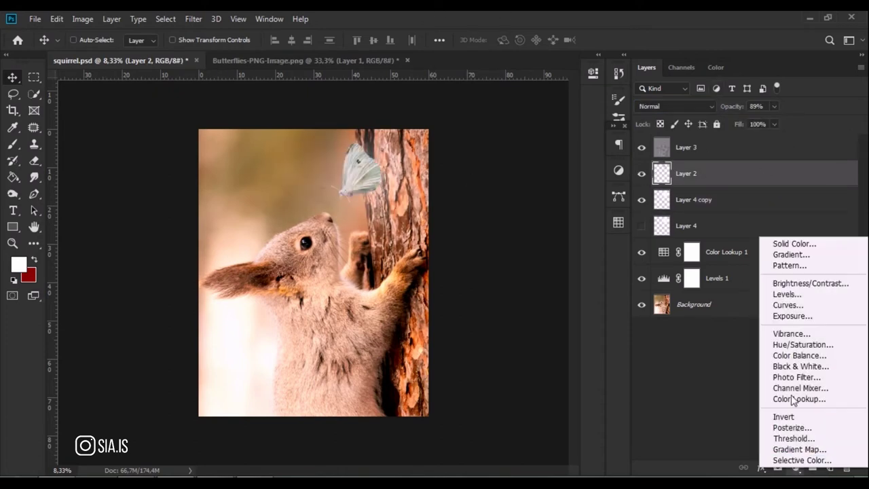
Add a Levels adjustment clipped to Layer 2 with input levels 27 and 253
left_click(782, 294)
left_click(482, 284)
left_click_drag(425, 201, 438, 201)
left_click_drag(561, 203, 560, 203)
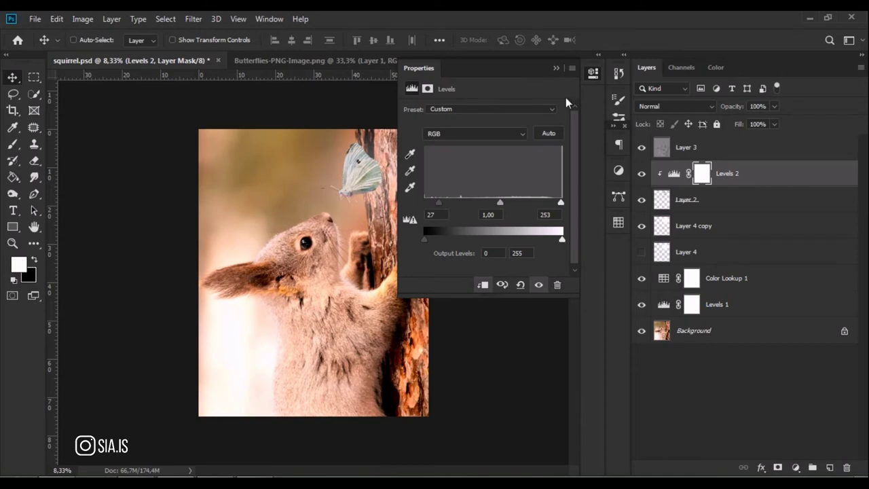
Open the Layer Style settings for Layer 4 copy
left_click(722, 224)
key("h")
double_click(808, 228)
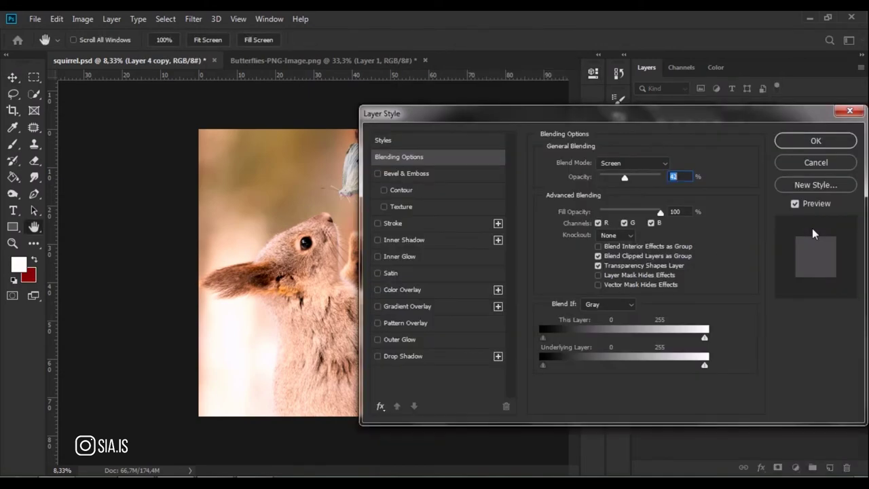
Apply a tan b69567 Color Overlay, sampled from the photo's top-left, to Layer 4 copy
left_click(414, 287)
left_click(819, 184)
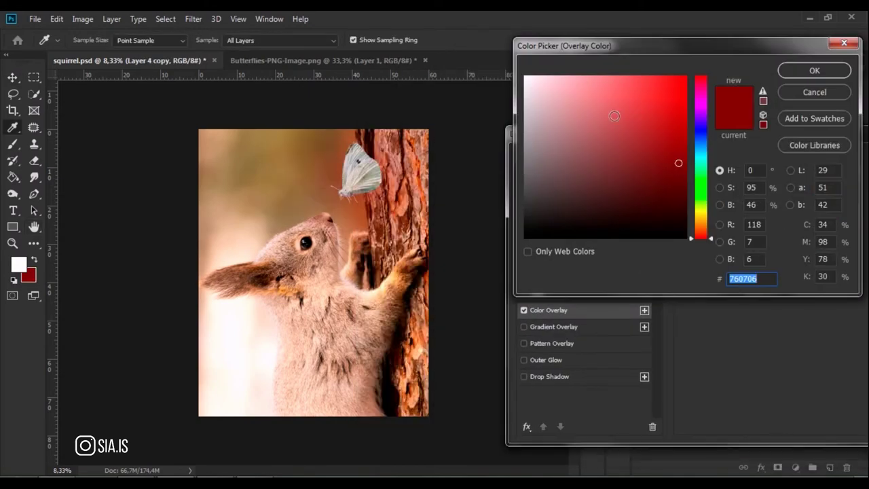
left_click_drag(563, 169, 576, 207)
left_click_drag(260, 155, 194, 169)
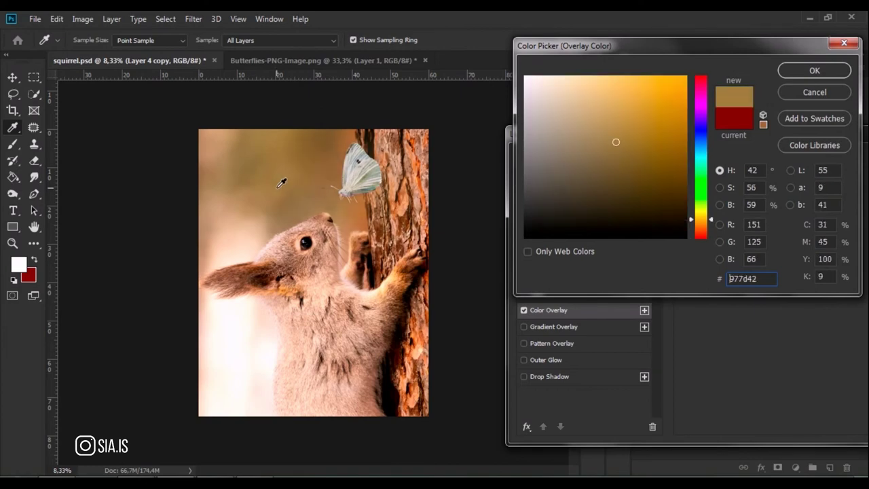
left_click(218, 144)
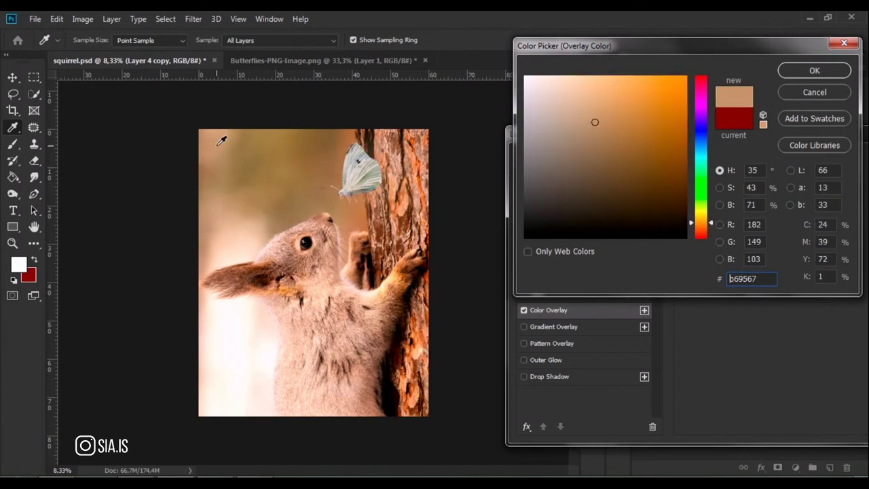
left_click(806, 74)
left_click_drag(853, 143, 547, 154)
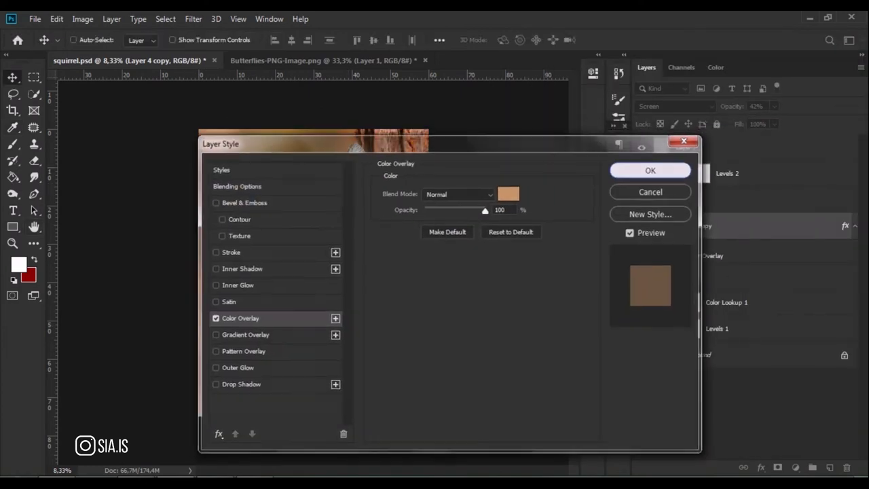
left_click(649, 169)
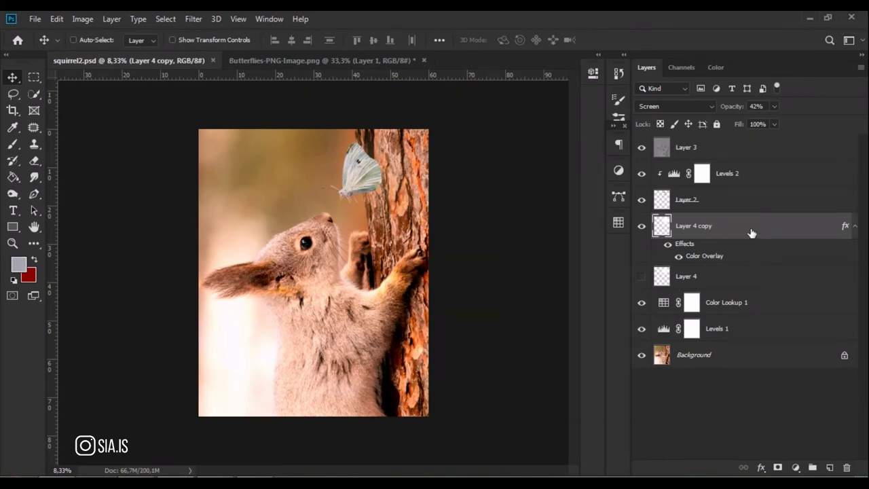
left_click(753, 202)
left_click(762, 150)
Duplicate Layer 3 as Layer 3 copy
right_click(786, 143)
left_click(671, 79)
key("Return")
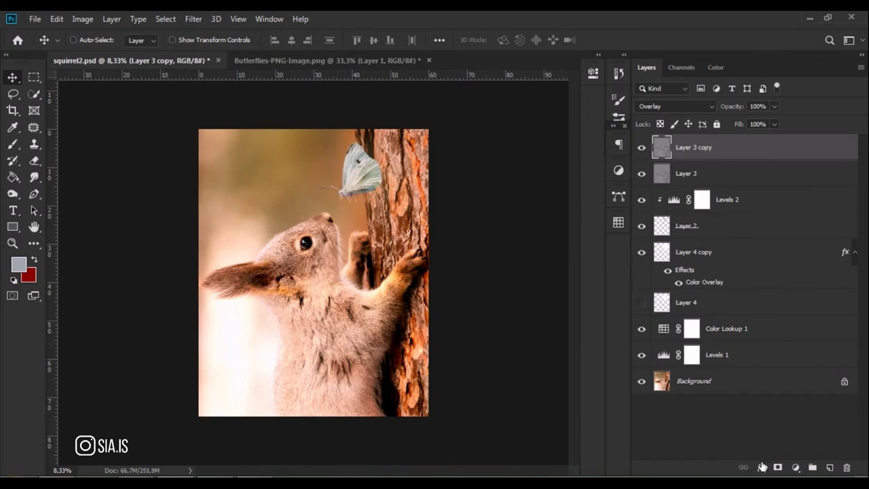
Add a FoggyNight.3DL Color Lookup at 35% opacity in Multiply mode
left_click(795, 468)
left_click(801, 400)
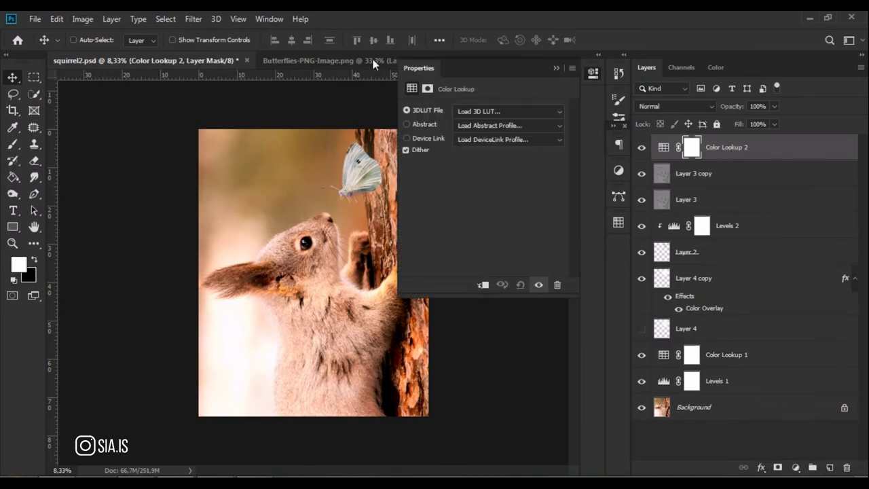
left_click(549, 111)
left_click(529, 273)
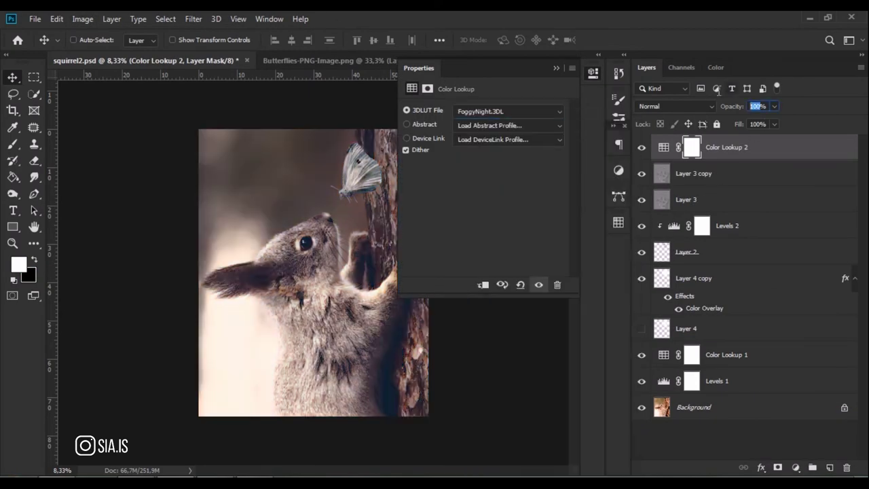
type("35")
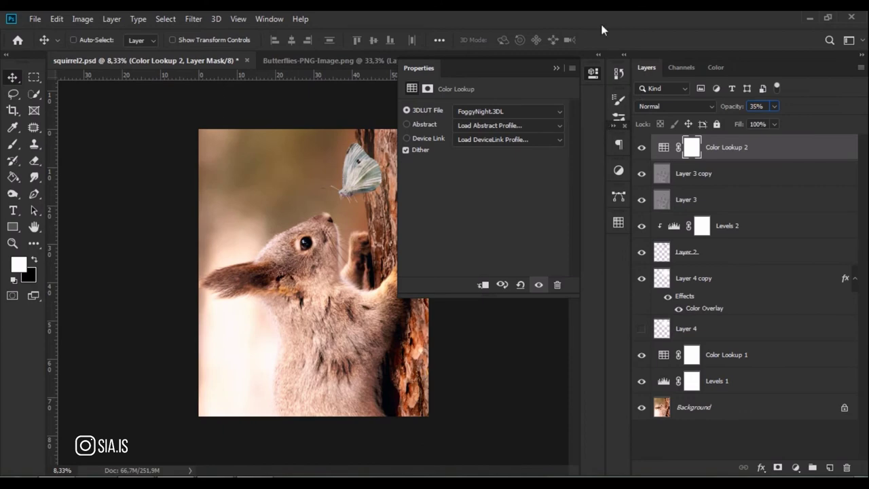
left_click(553, 68)
left_click(653, 107)
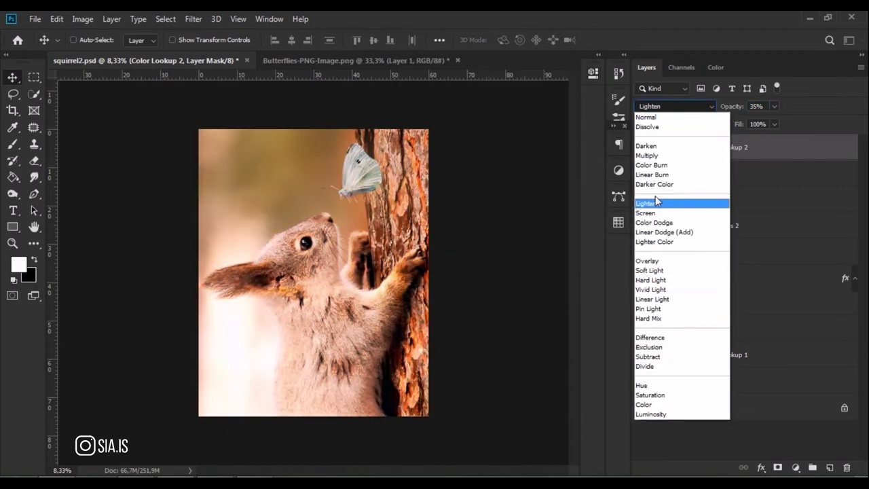
left_click(653, 157)
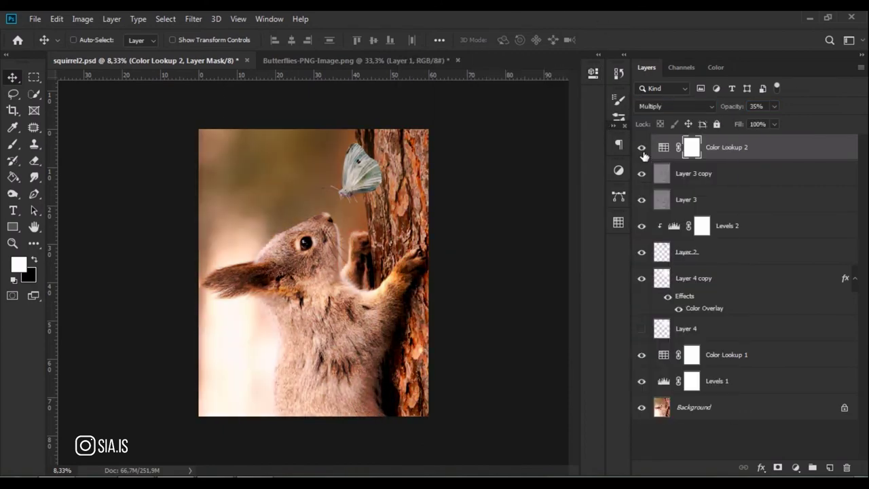
left_click(796, 153)
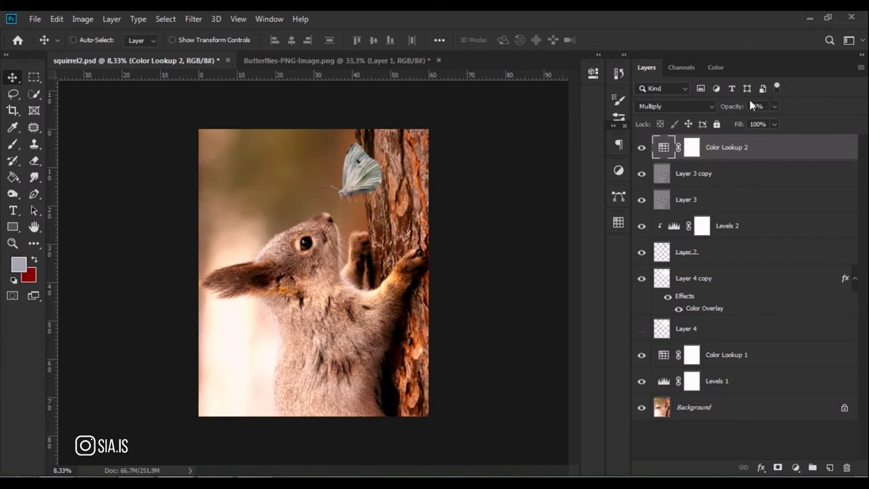
Select Layer 2 together with Levels 2
left_click(685, 251)
left_click(764, 226, "shift")
right_click(764, 227)
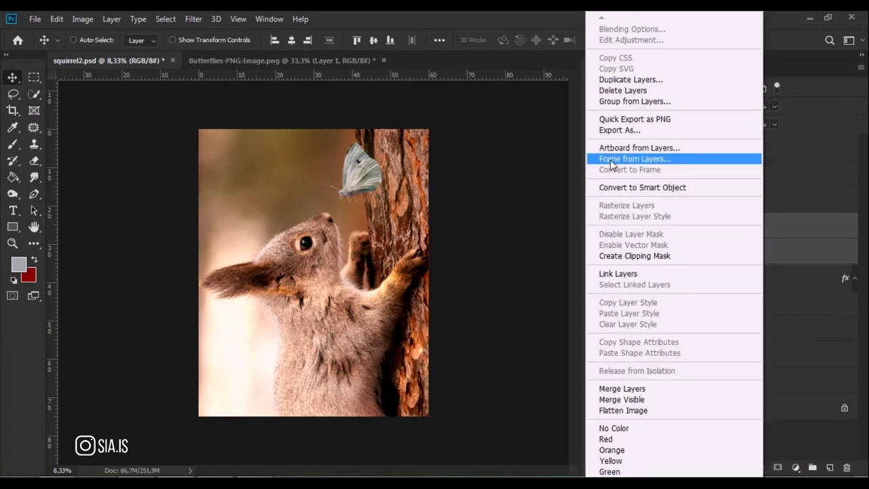
Duplicate Layer 2 with Levels 2, then delete the original Levels 2
left_click(644, 81)
left_click(537, 131)
left_click(709, 283)
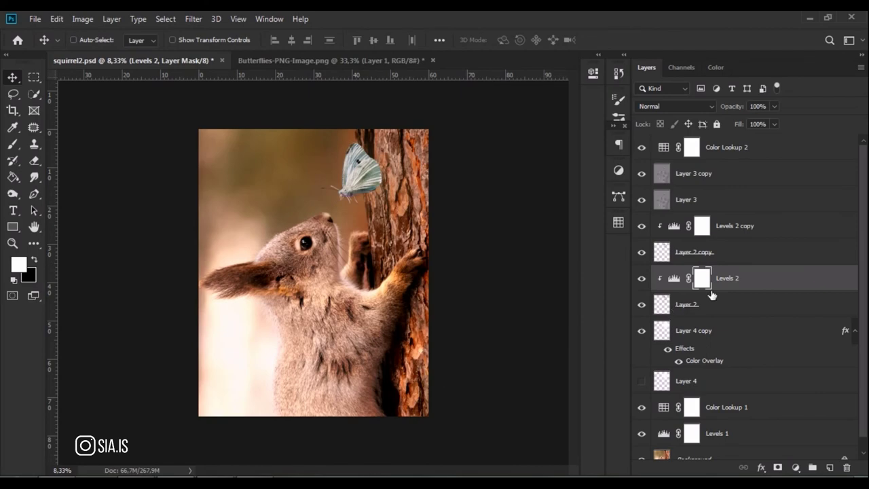
key("Delete")
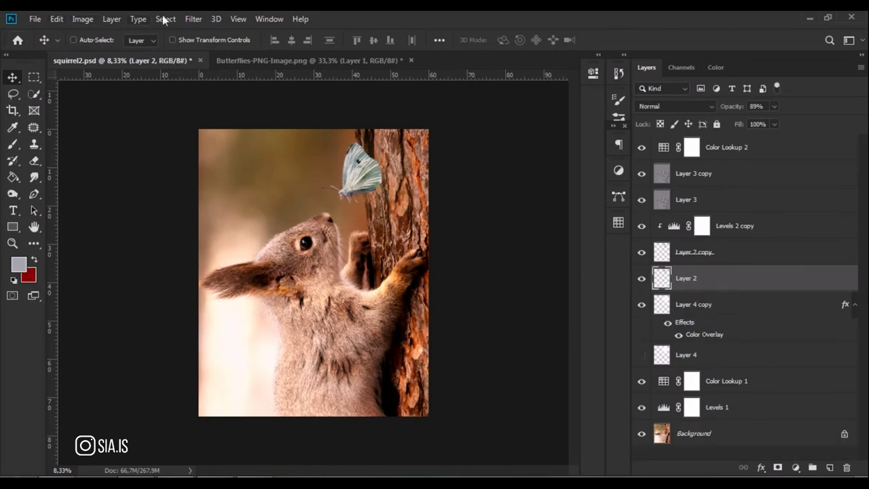
Blur Layer 2 with a 66.8 px Gaussian Blur and duplicate it as Layer 2 copy 2
left_click(193, 19)
left_click(380, 200)
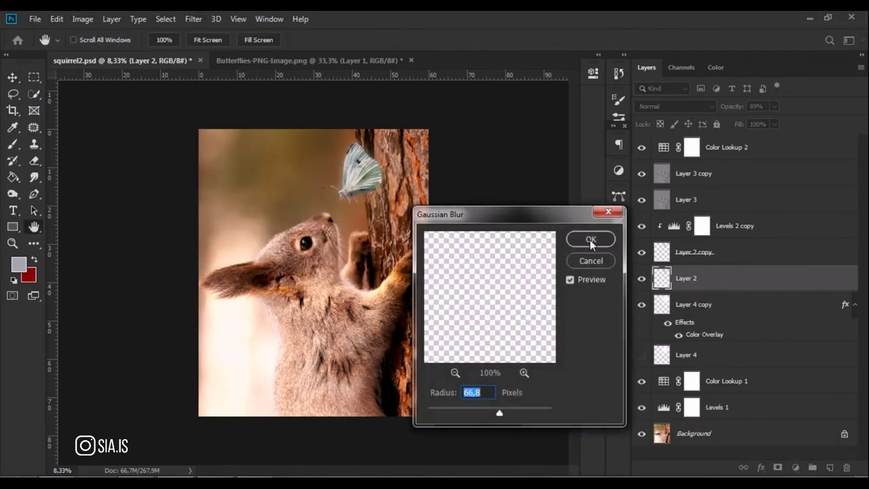
left_click(588, 240)
right_click(759, 284)
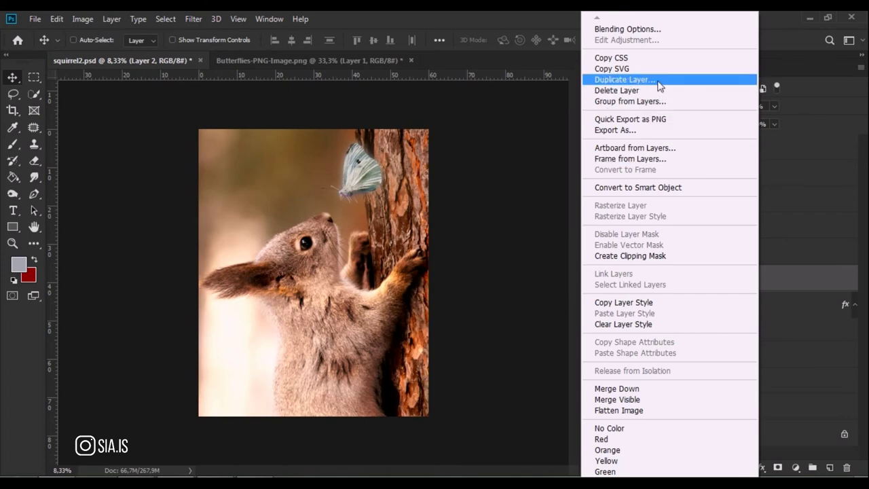
left_click(655, 79)
left_click(539, 133)
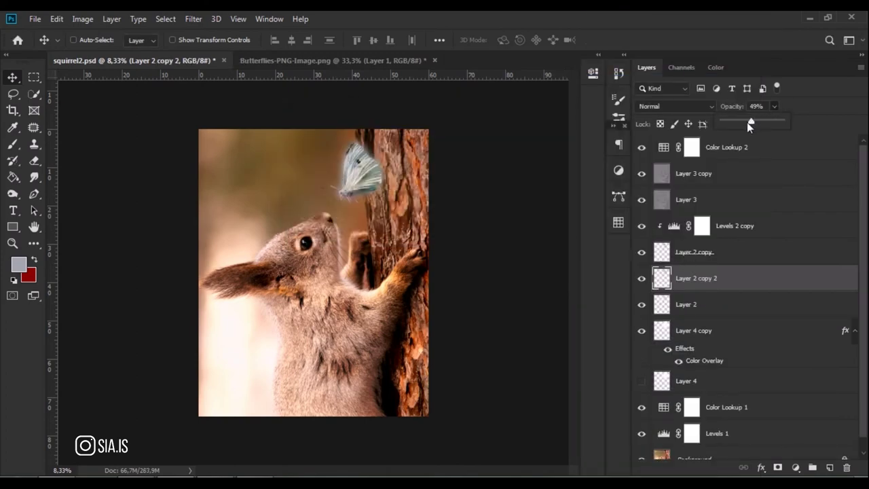
left_click(742, 231)
left_click(795, 467)
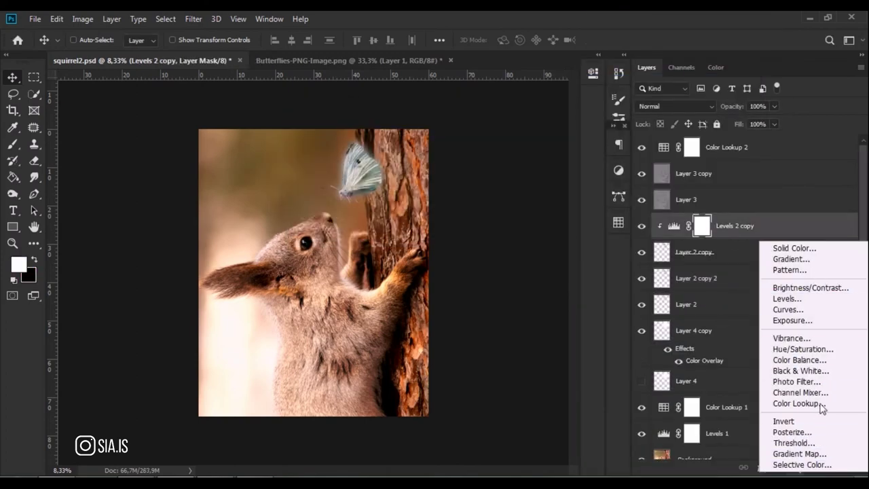
Add a Hue/Saturation layer with Hue +100, clipped to Levels 2 copy
left_click(802, 349)
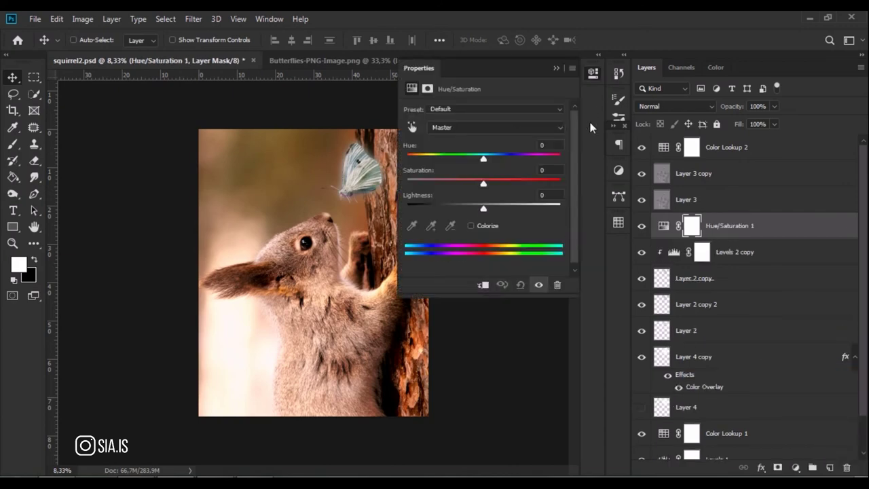
key("shift+Up")
key("shift+Up")
key("shift+Up")
key("shift+Down")
key("shift+Down")
key("shift+Down")
type("100")
left_click(483, 285)
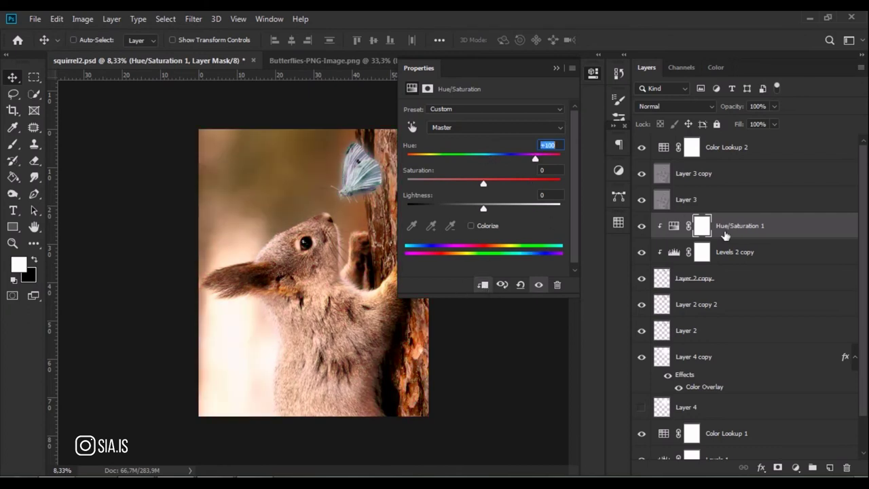
left_click(561, 70)
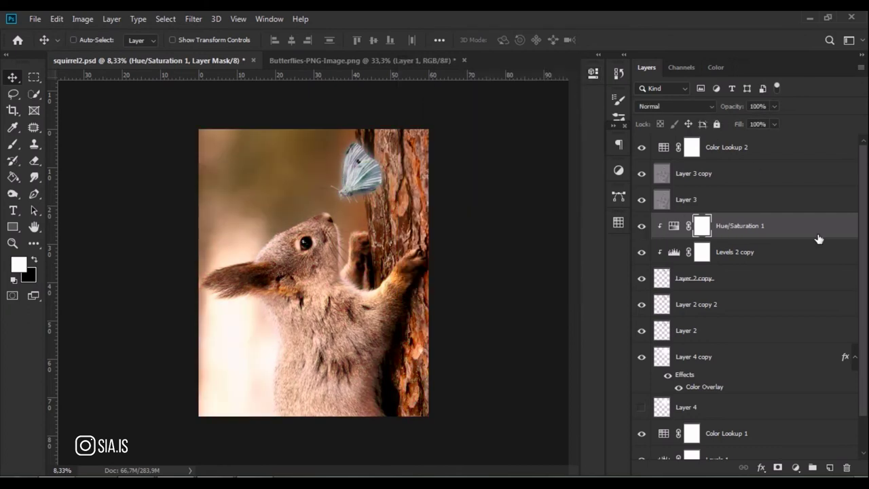
left_click(818, 238)
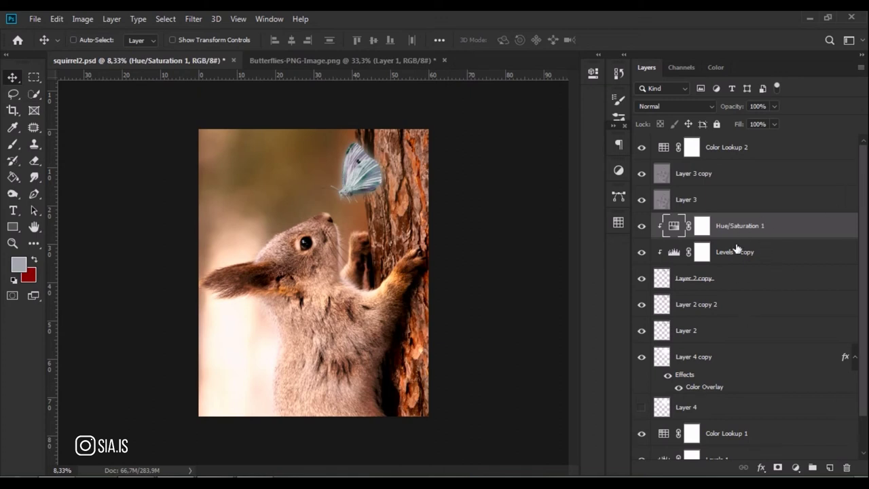
Select the Color Lookup 2 layer at the top of the stack
left_click(739, 175)
left_click(735, 152)
left_click(795, 467)
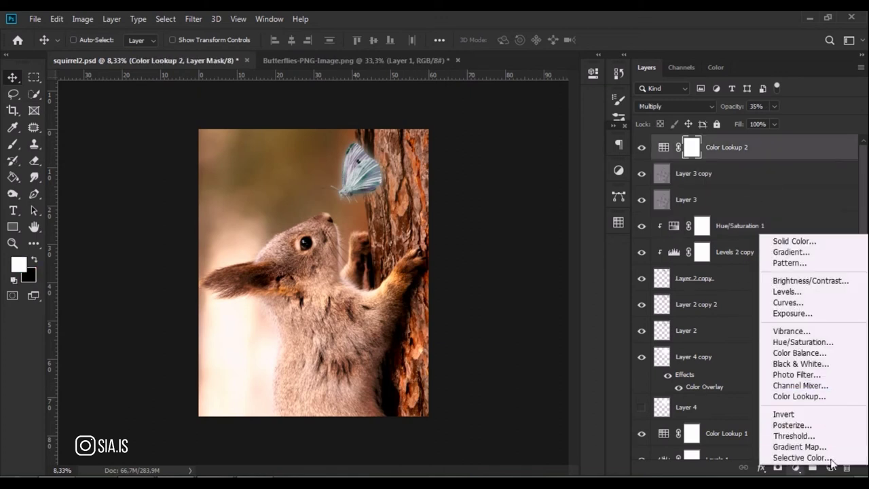
Add a reversed radial Neutral Density gradient fill with enlarged scale as a vignette
left_click(804, 251)
left_click(546, 143)
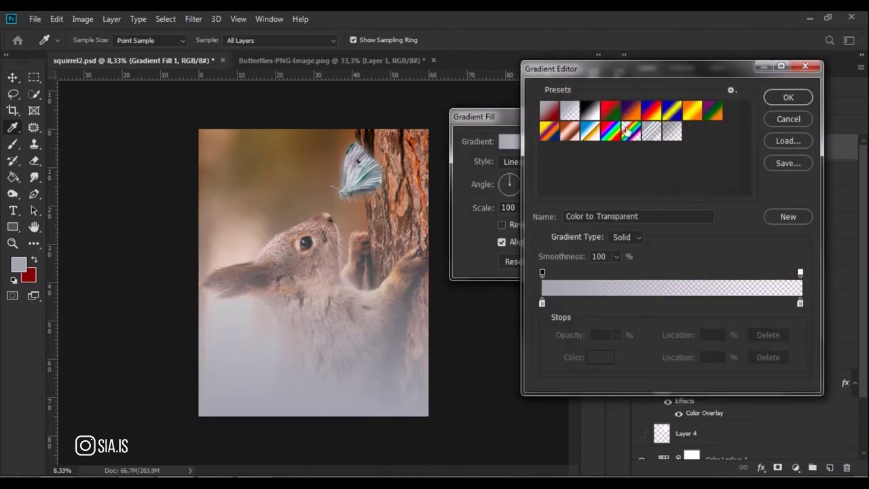
left_click(670, 130)
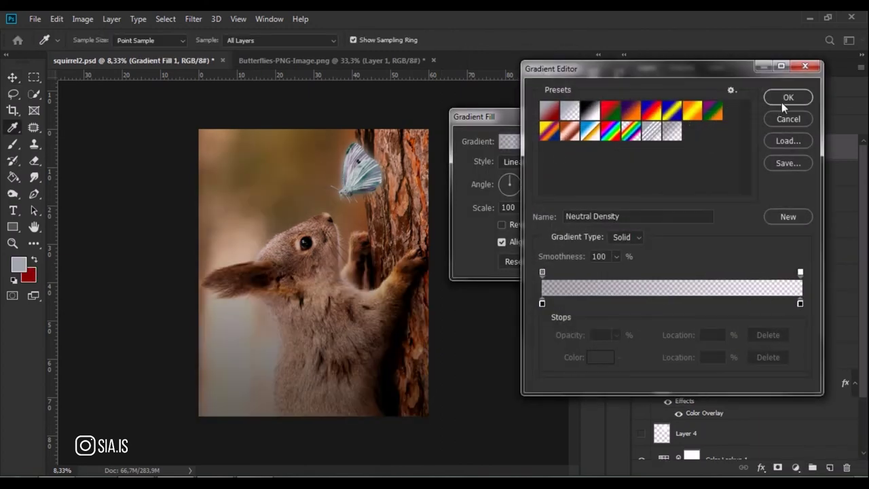
left_click(784, 99)
left_click(532, 162)
left_click(523, 172)
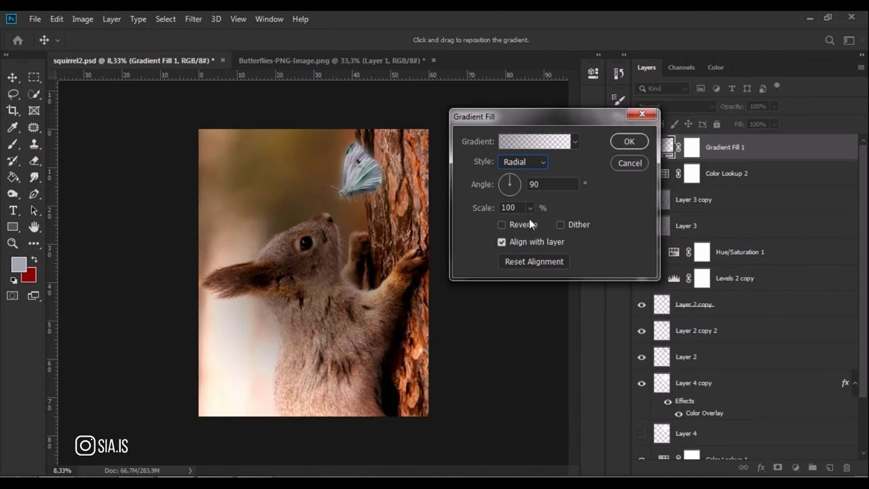
left_click(510, 225)
left_click_drag(303, 289, 339, 240)
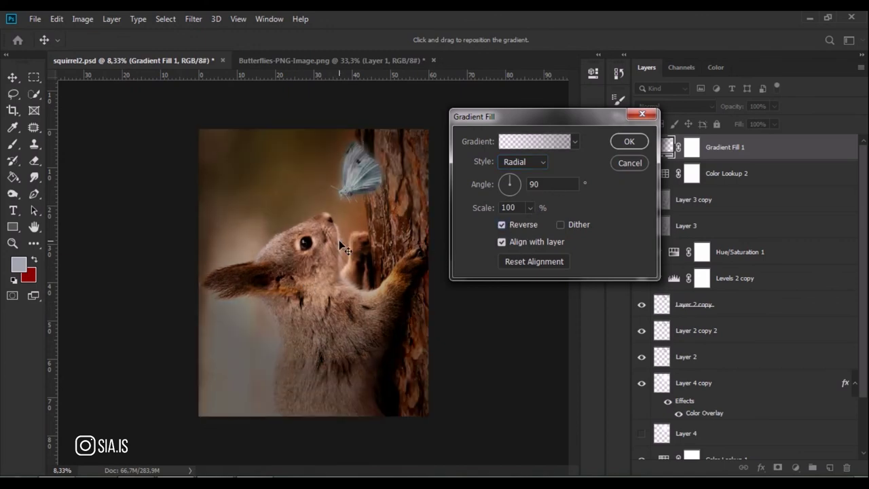
left_click(529, 207)
left_click_drag(527, 224, 536, 226)
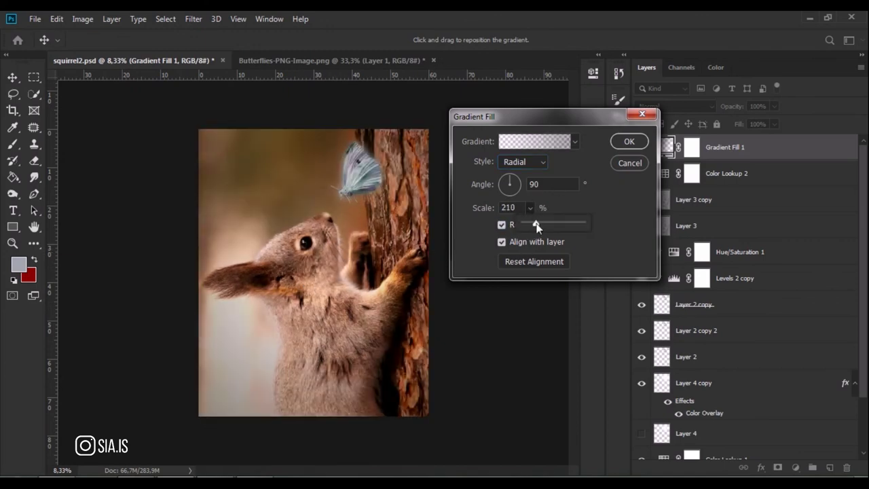
left_click(629, 141)
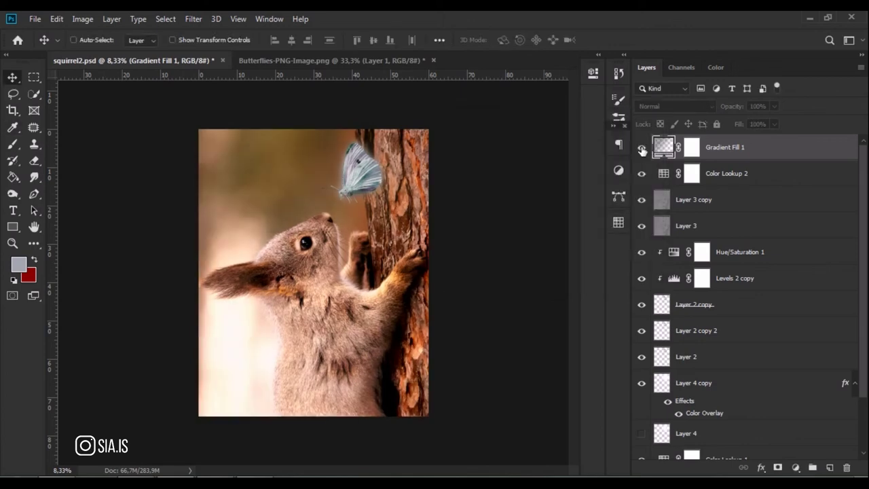
Recentre and rescale the vignette over the squirrel, then lower it to 32% opacity
double_click(663, 146)
left_click_drag(364, 228, 377, 170)
left_click_drag(549, 224, 533, 223)
left_click(629, 141)
left_click(641, 149)
left_click(641, 149)
left_click(641, 149)
left_click(642, 149)
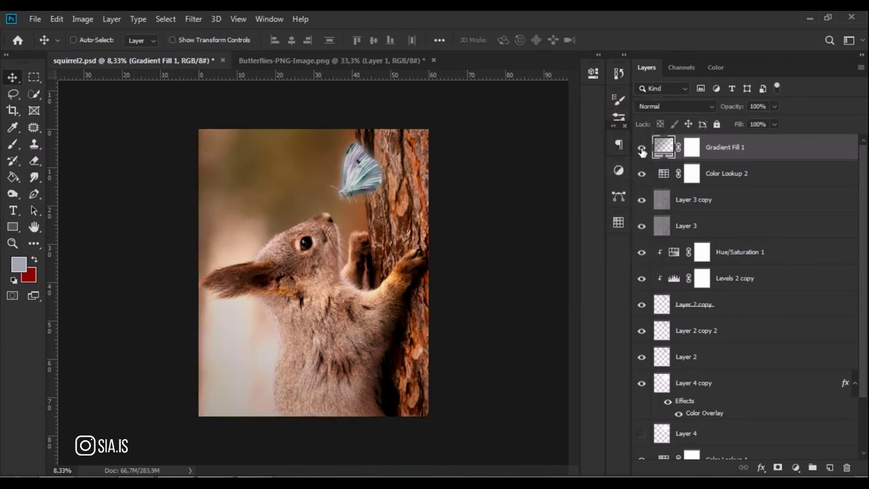
left_click(773, 107)
left_click_drag(777, 120, 733, 119)
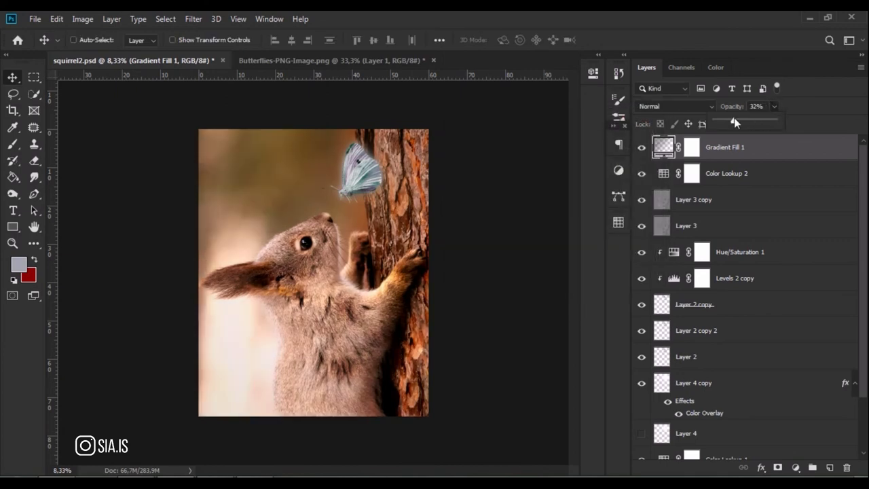
left_click(642, 149)
left_click(642, 148)
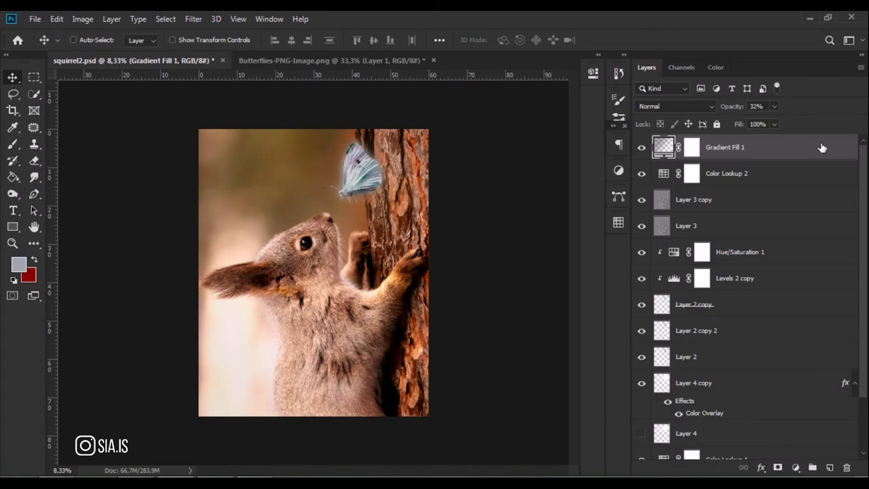